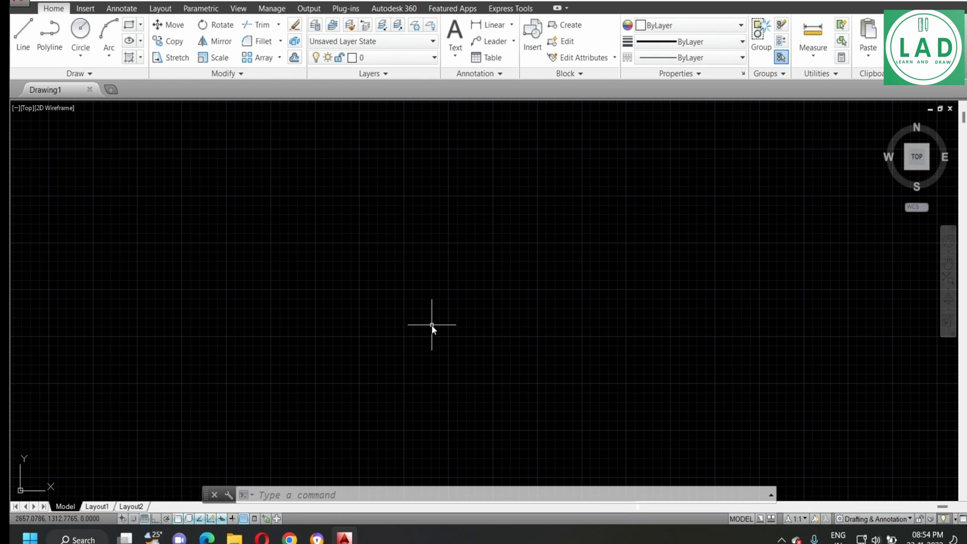
Set the drawing units' length precision to 0, with no decimal places
type("UN")
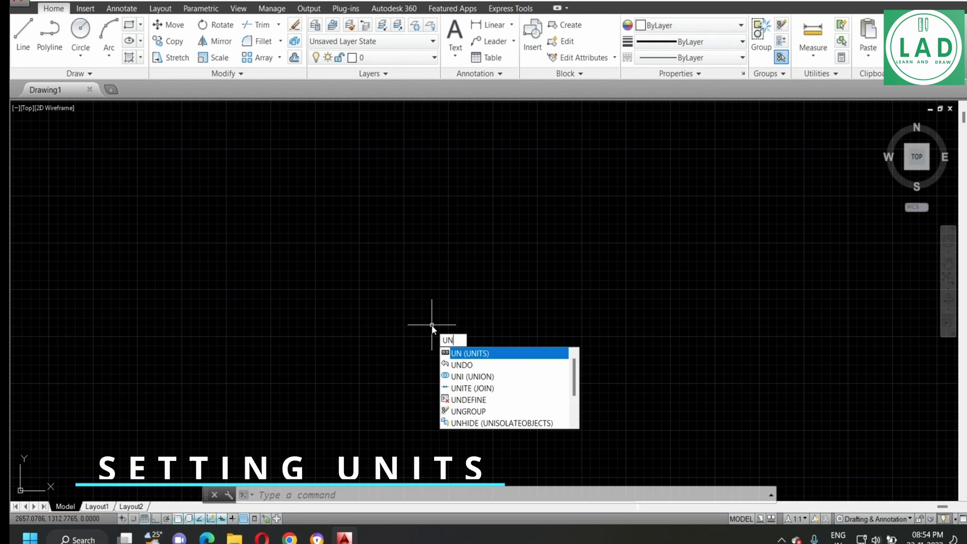
type("ITS")
key("Return")
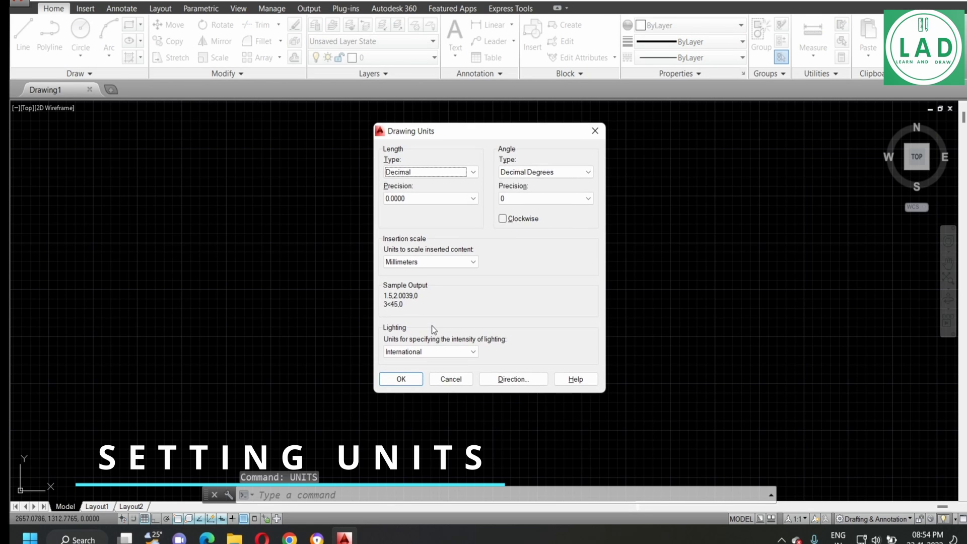
left_click(438, 198)
left_click(428, 209)
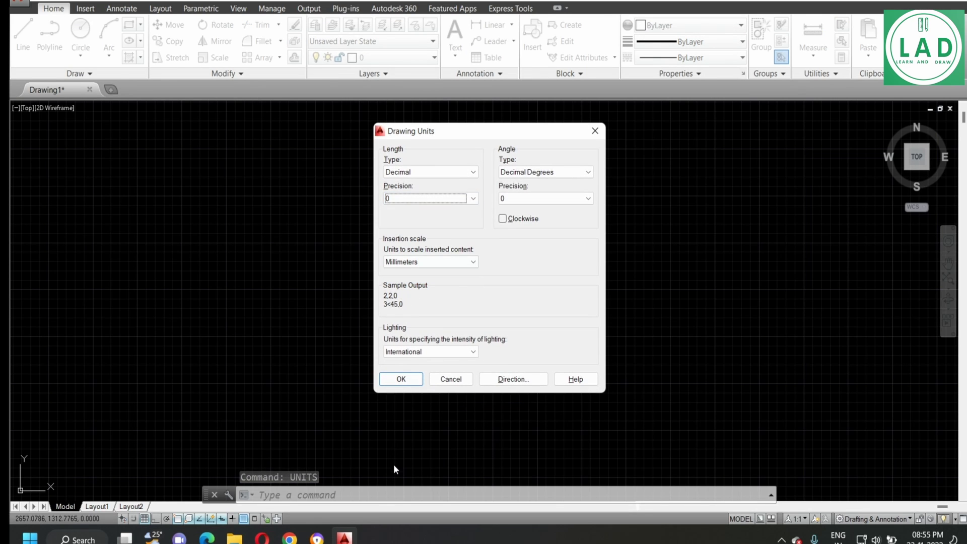
left_click(399, 377)
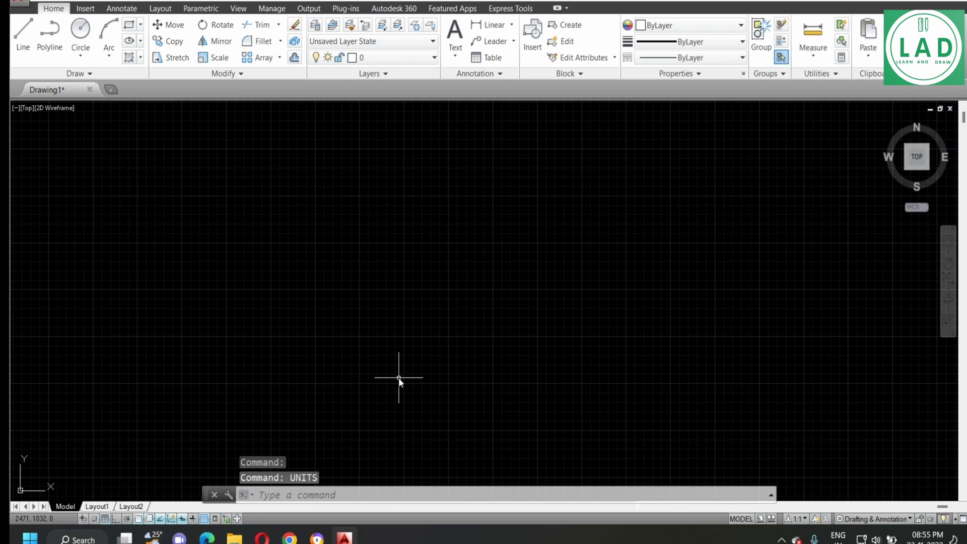
Set the model space limits with the lower-left corner at 0,0 and the upper-right corner at 200,200
type("limits")
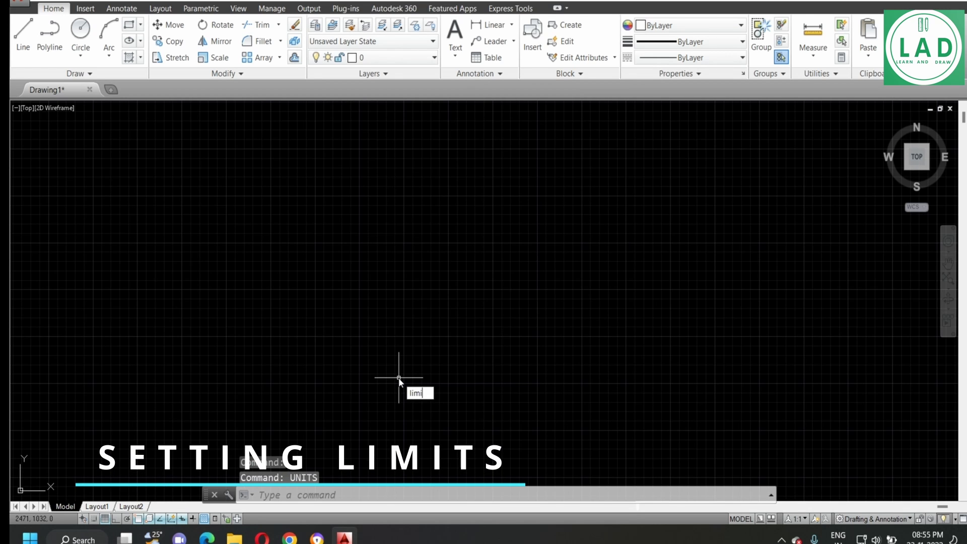
key("Return")
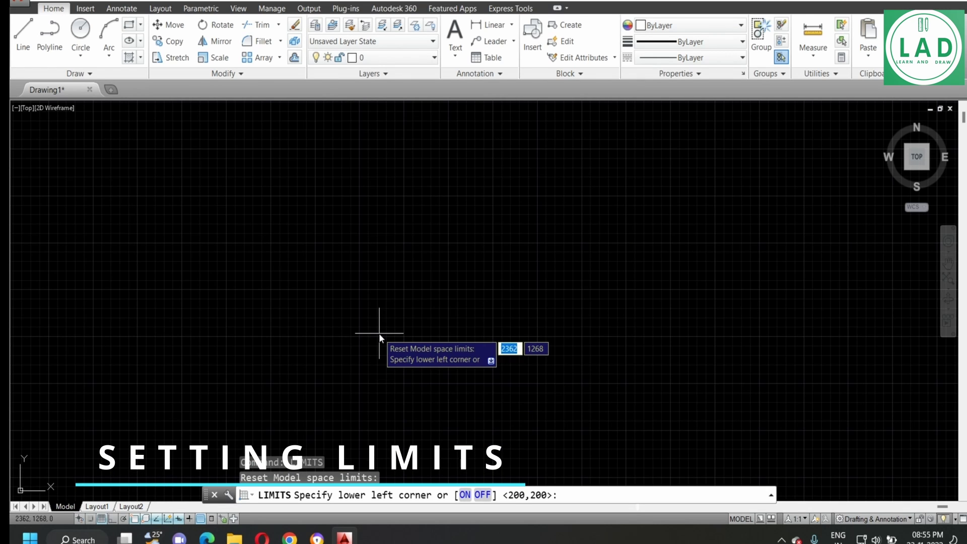
type("0")
key("Tab")
type("0")
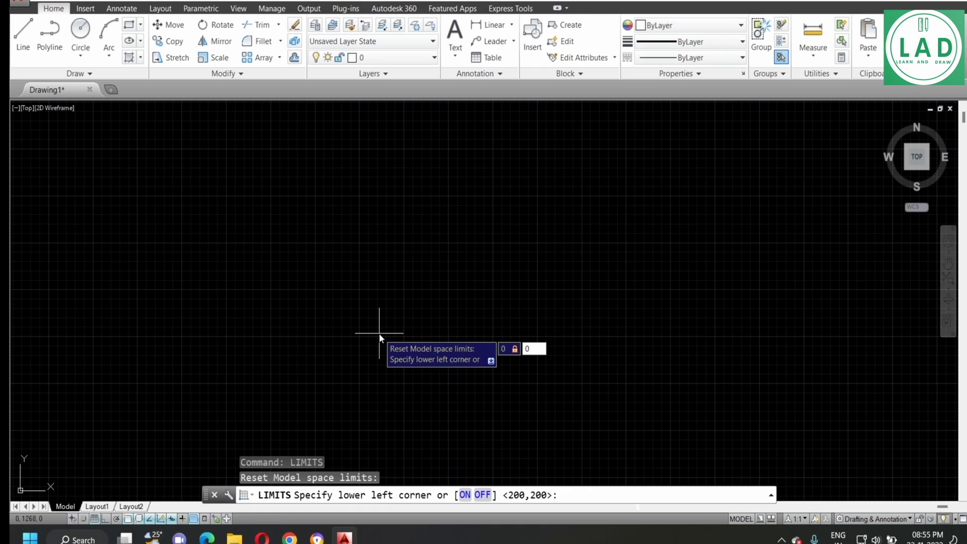
key("Return")
type("200")
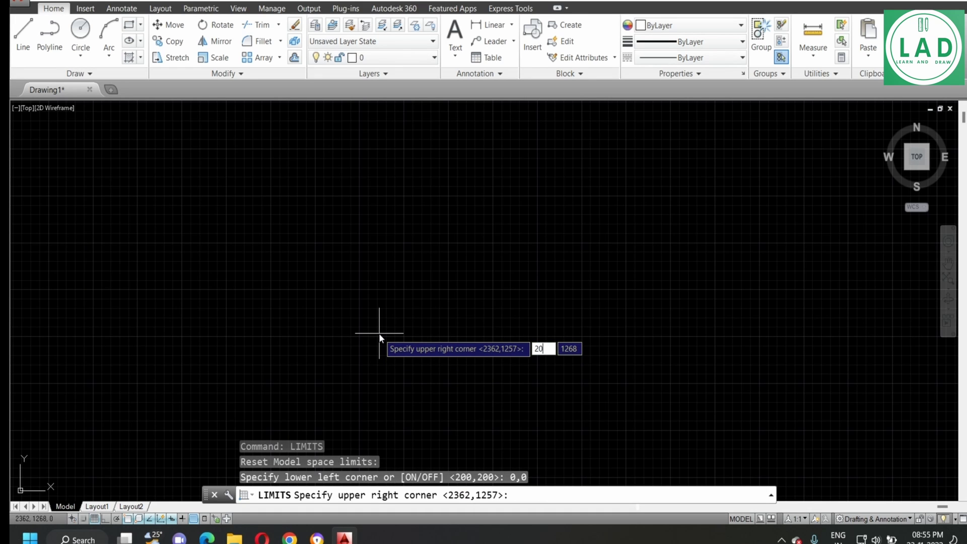
key("Tab")
type("200")
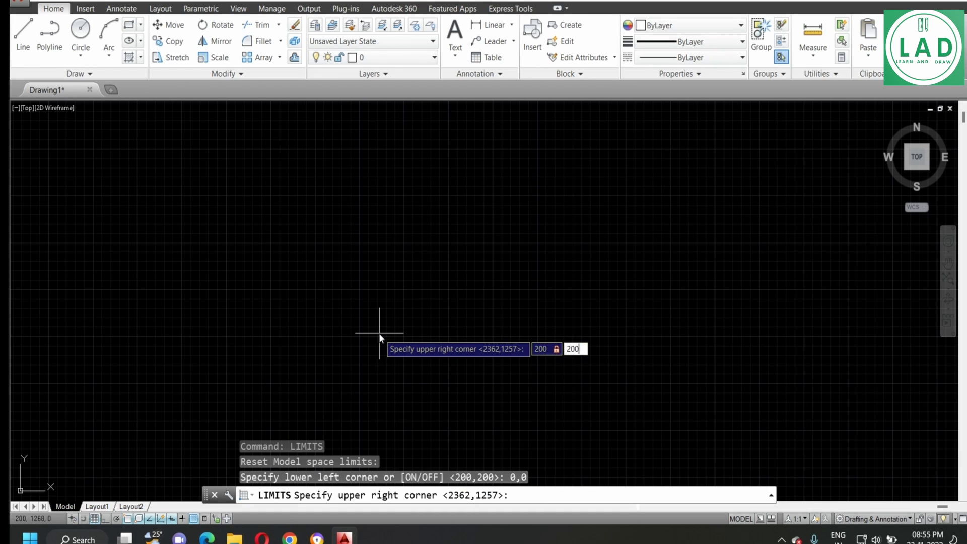
key("Return")
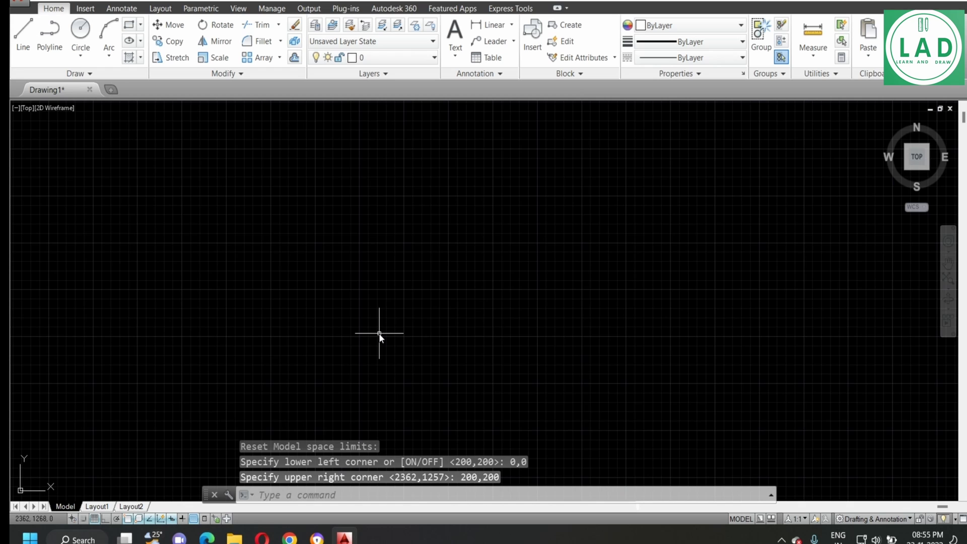
Zoom the view to the whole drawing area with the All option
type("z")
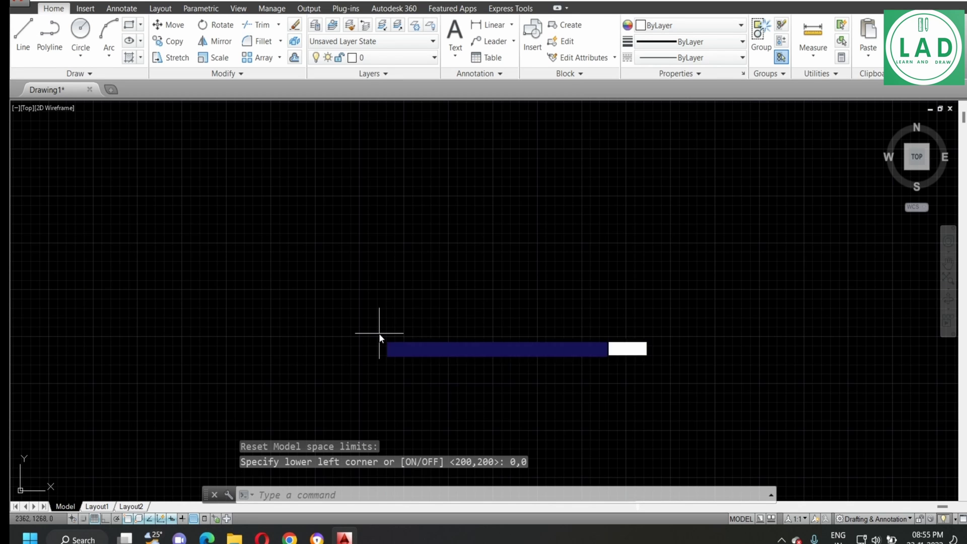
key("Return")
type("a")
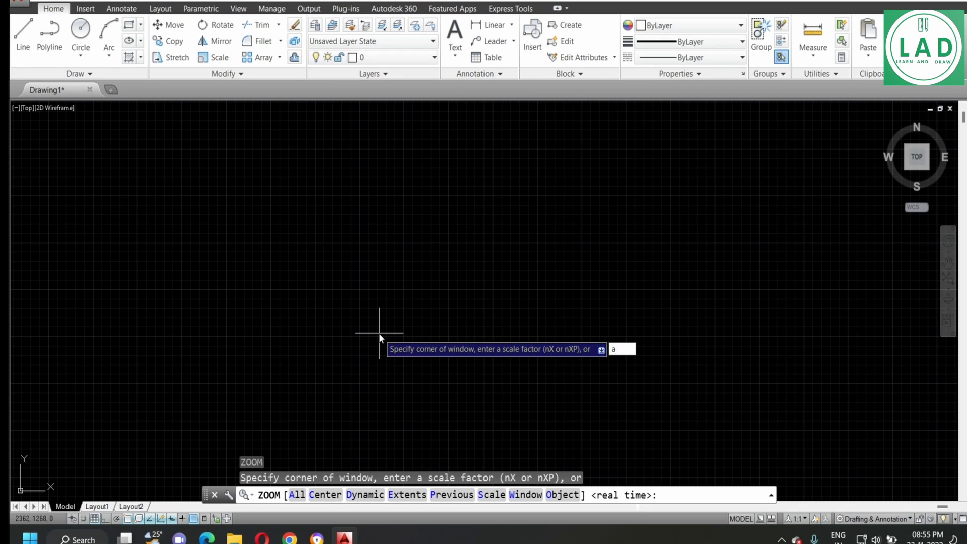
key("Return")
mouse_move(379, 333)
middle_mouse_down()
mouse_move(218, 313)
mouse_move(108, 332)
middle_mouse_up()
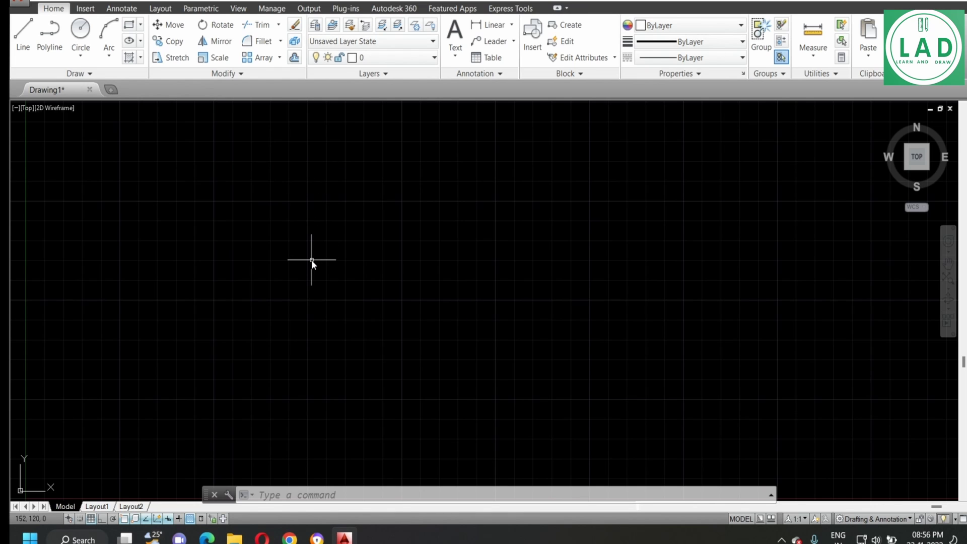
Switch the snap style to isometric by setting the SNAPSTYL variable to 1
left_click(279, 495)
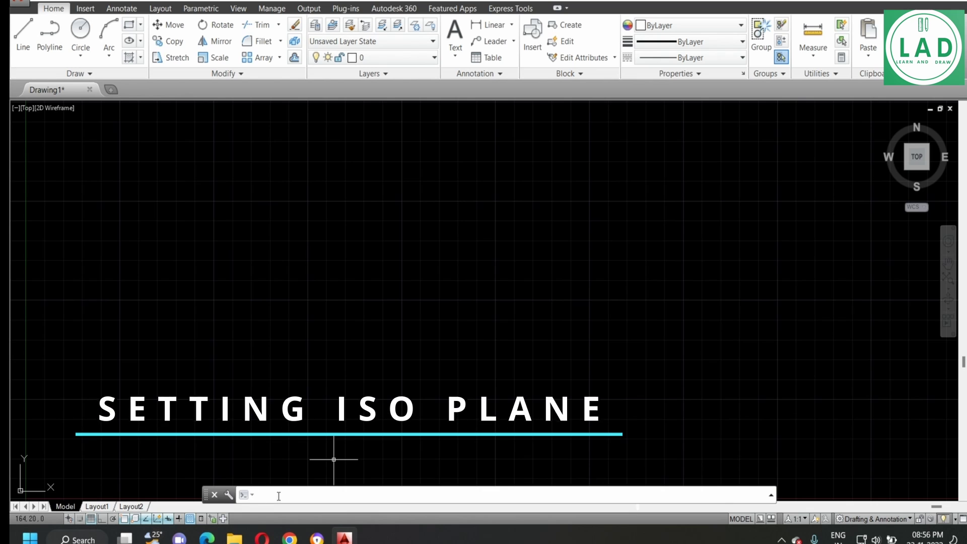
type("s")
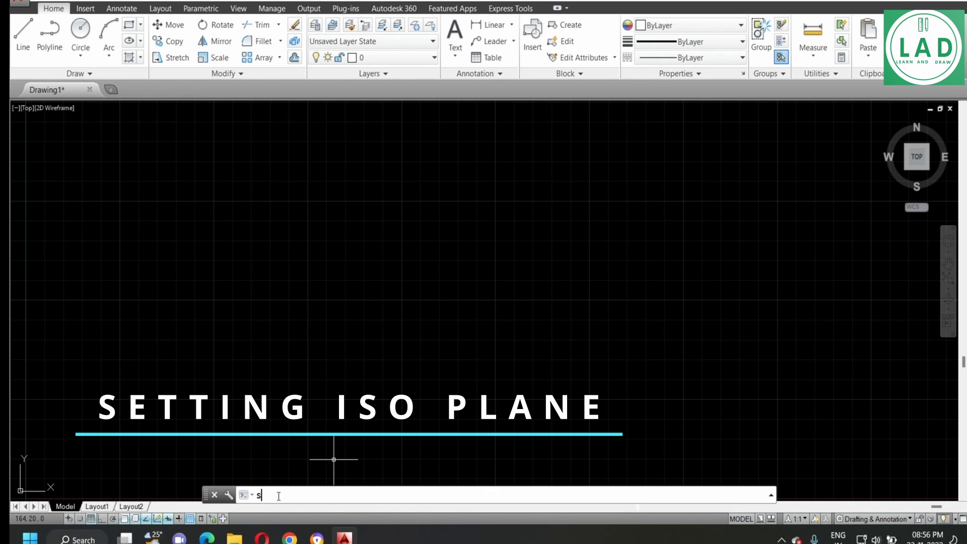
type("nap")
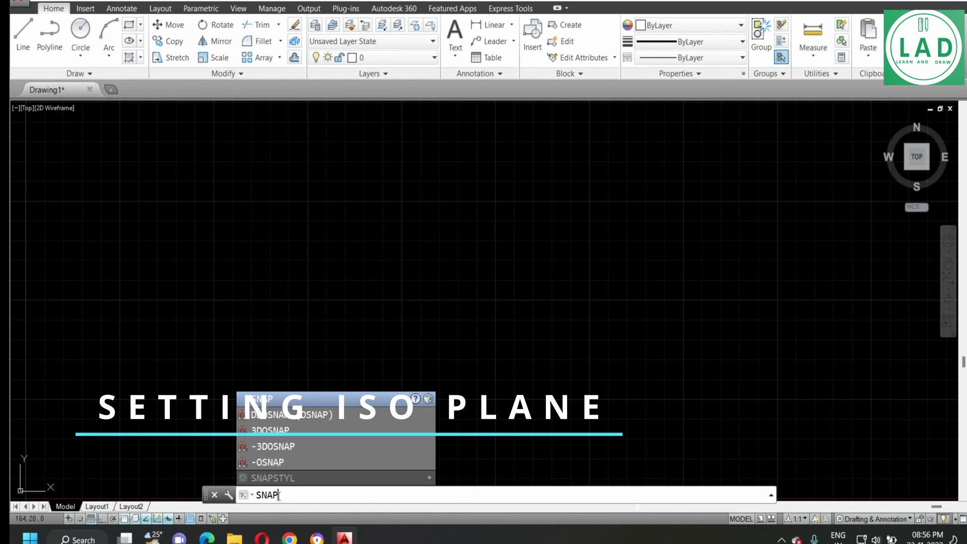
type("STYL")
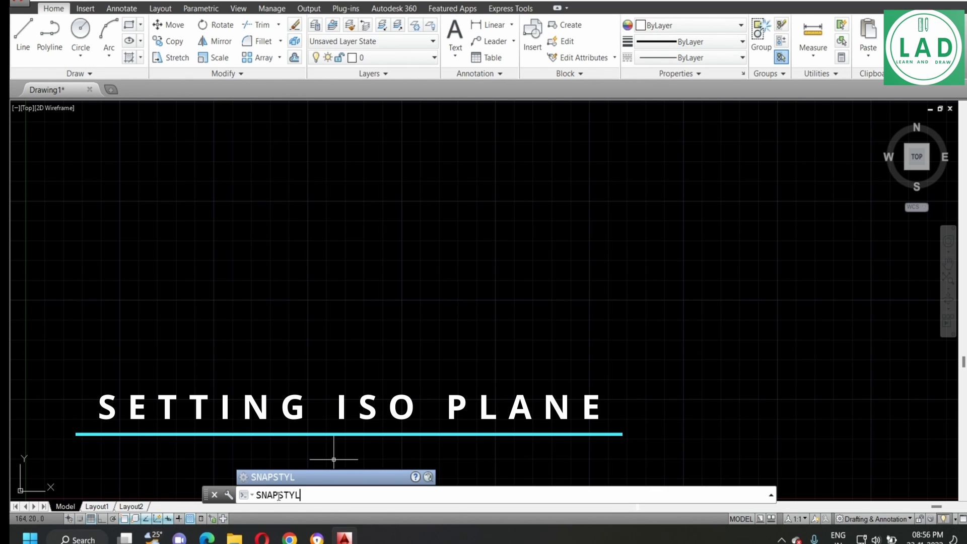
key("Return")
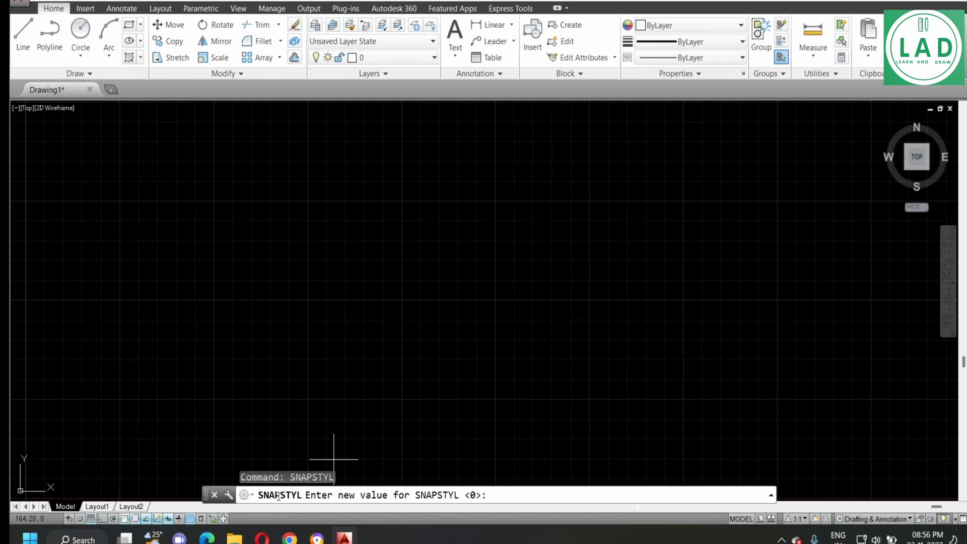
type("1")
key("Return")
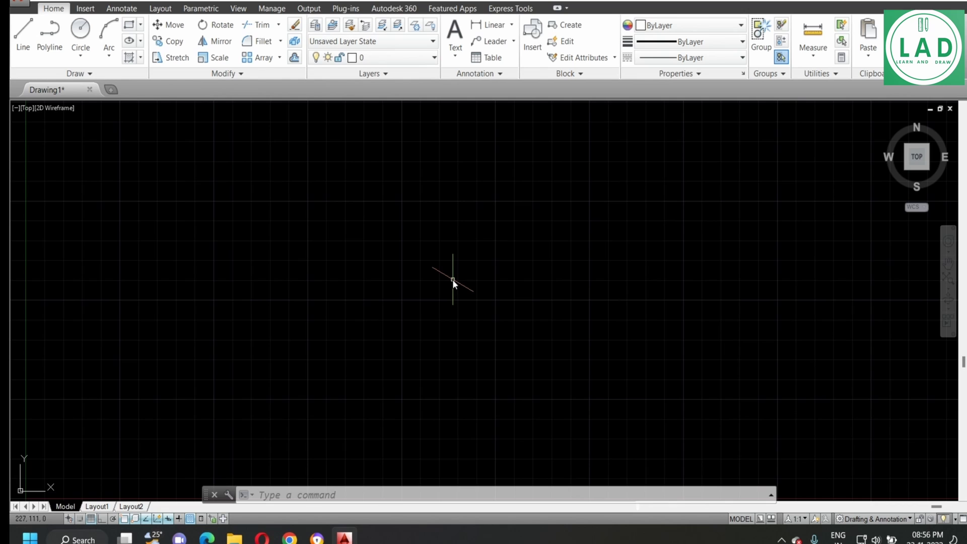
Cycle the isometric drawing plane through Top and Right and back to Left
key("F5")
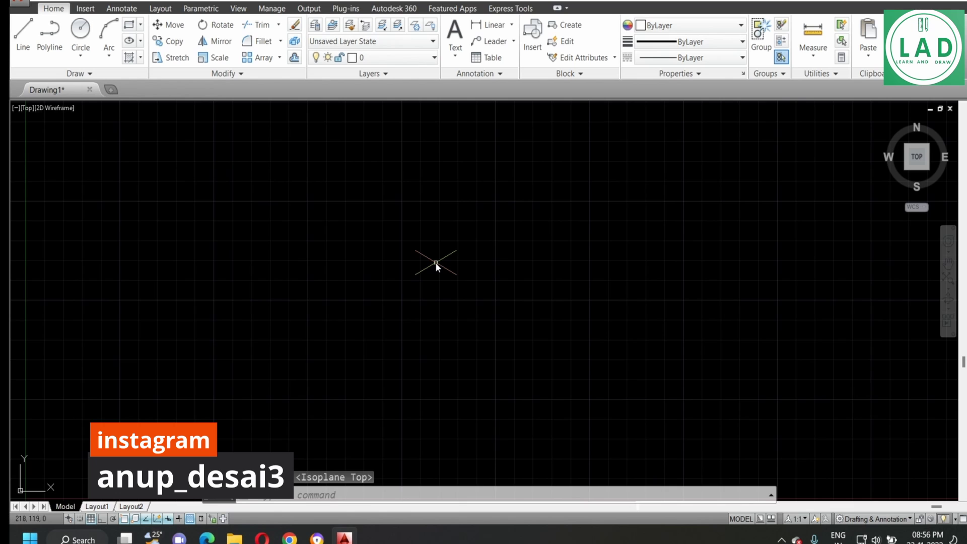
key("F5")
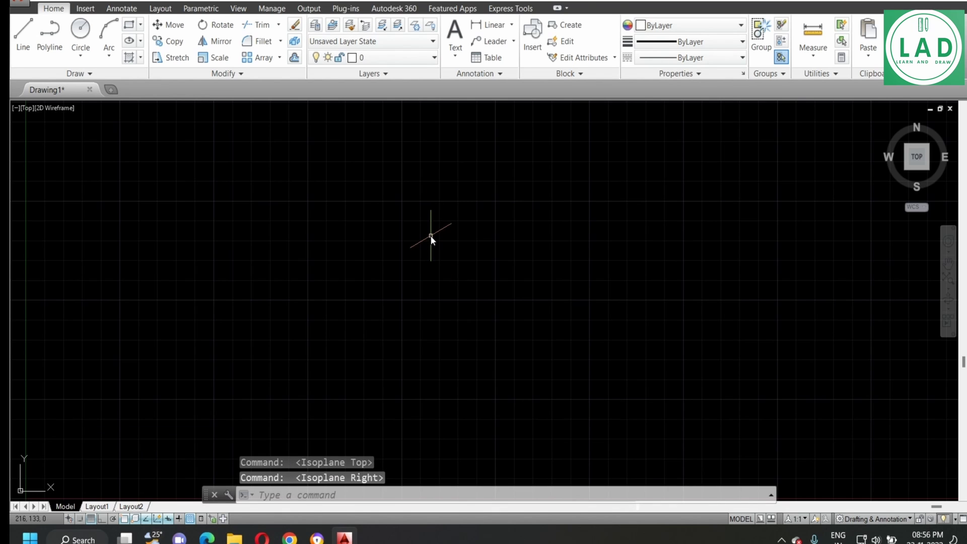
key("F5")
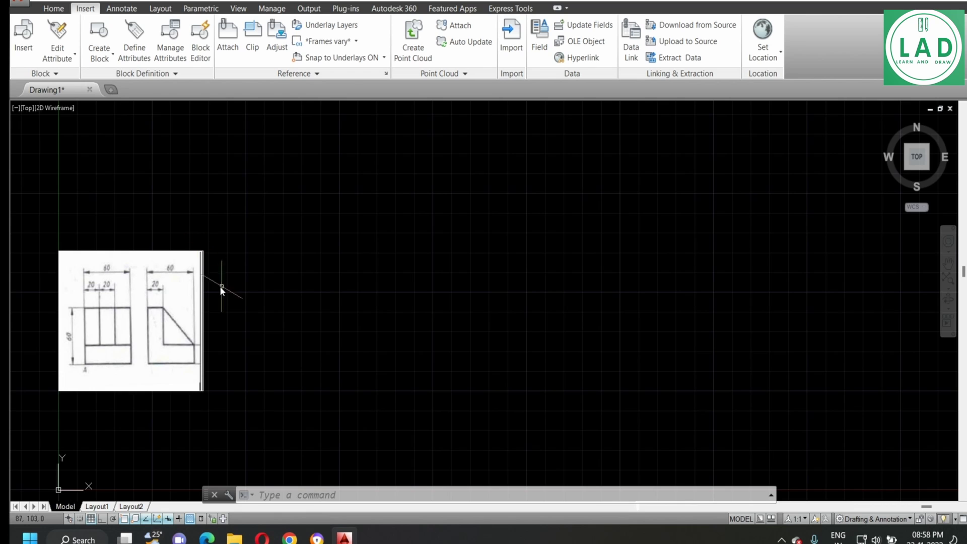
With Ortho on, start a line in the empty area beside the reference image and draw a 60-unit segment at 150°
left_click(61, 12)
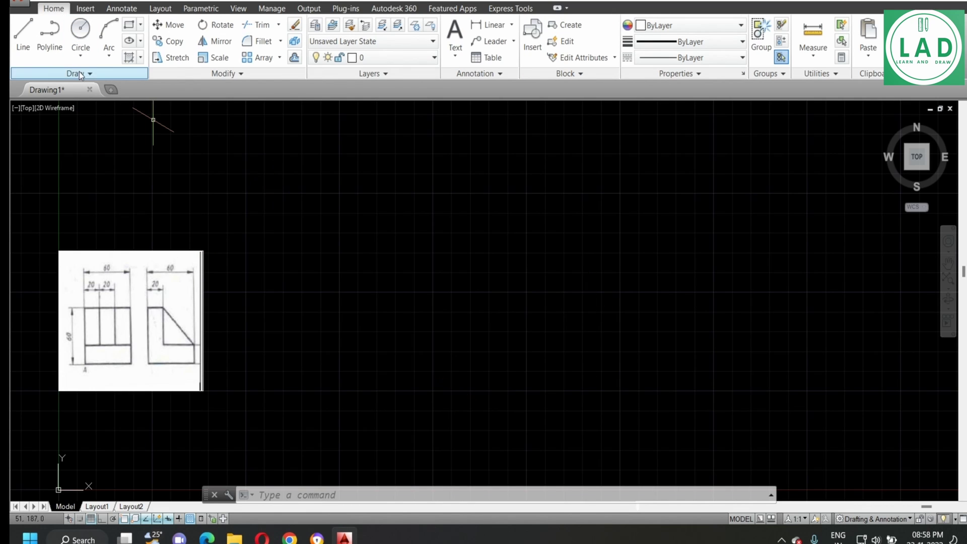
left_click(27, 45)
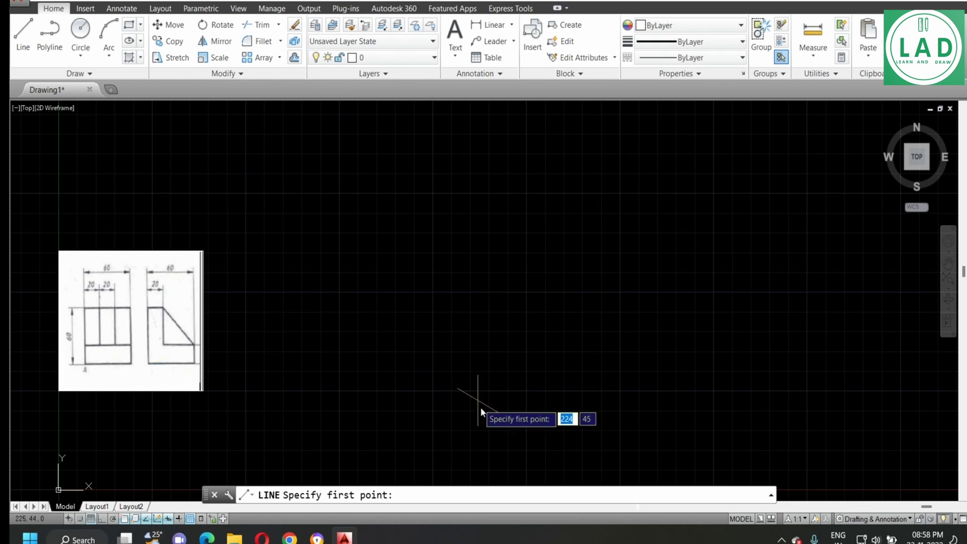
left_click(510, 398)
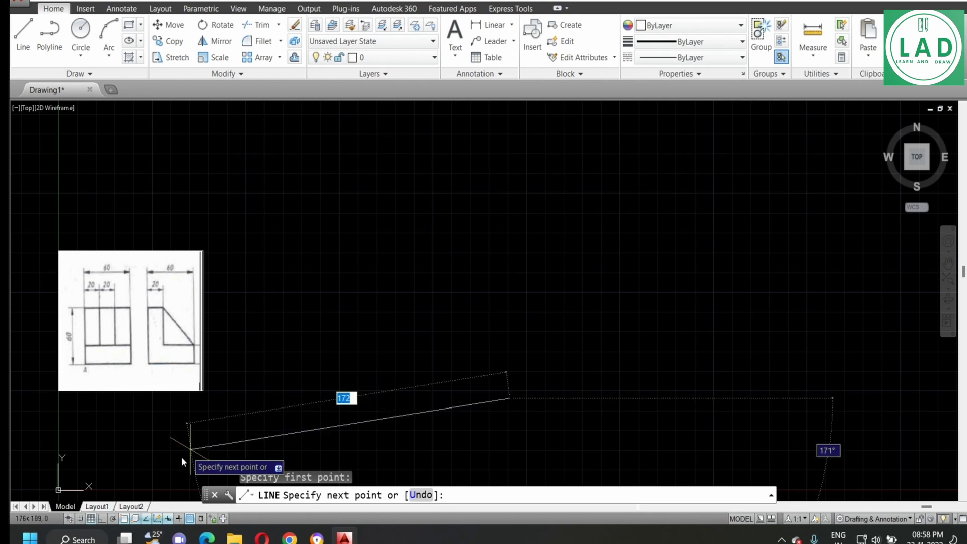
left_click(103, 520)
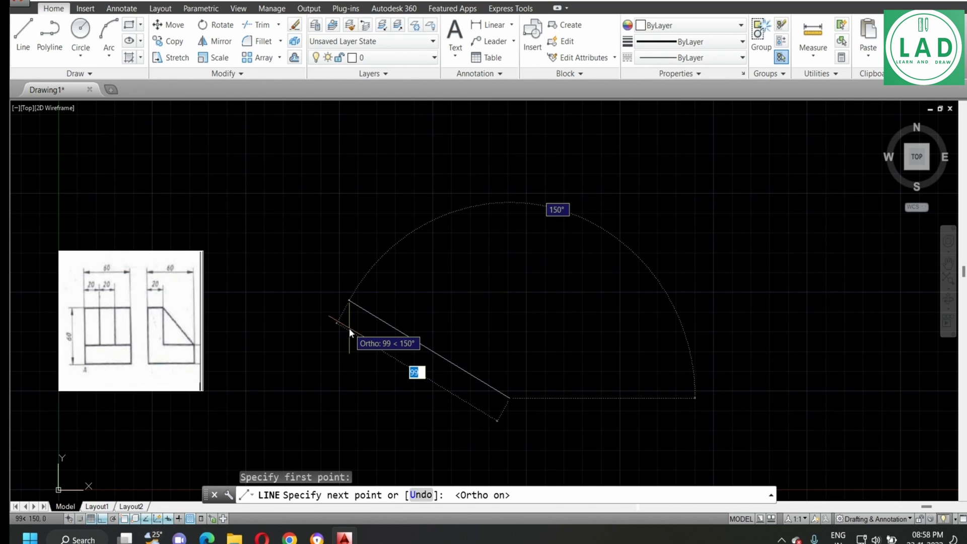
type("60")
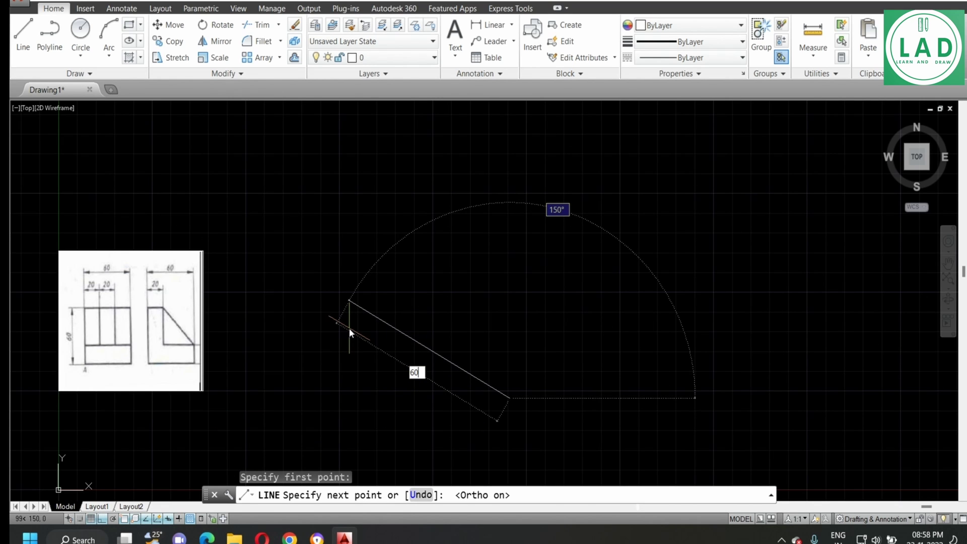
key("Return")
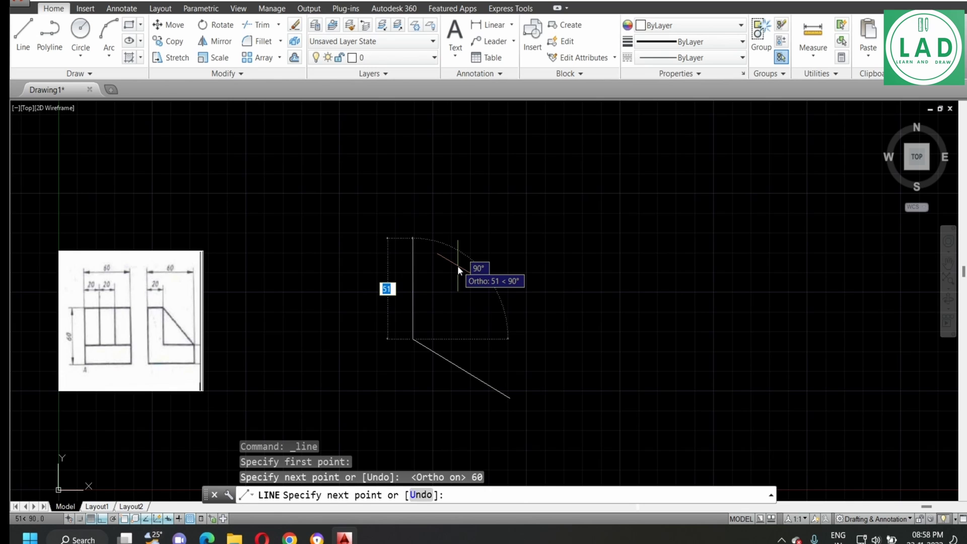
Switch to the Top isoplane and draw the remaining three 60-unit edges to close the isometric base rhombus
key("F5")
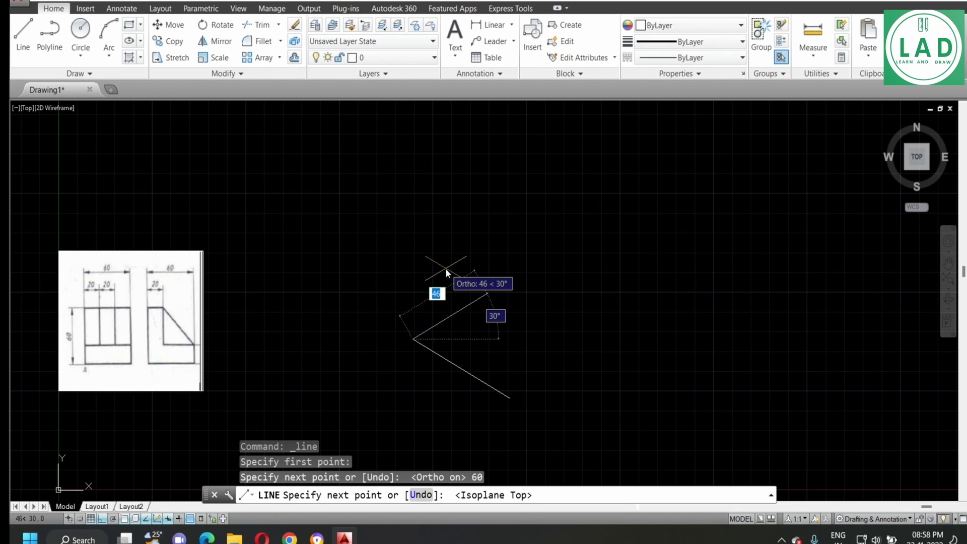
type("6")
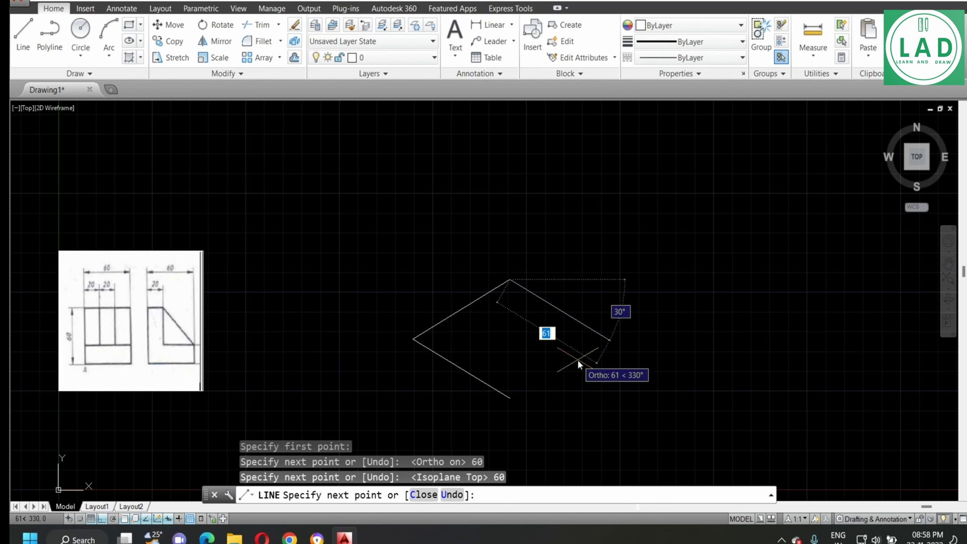
type("60")
key("Return")
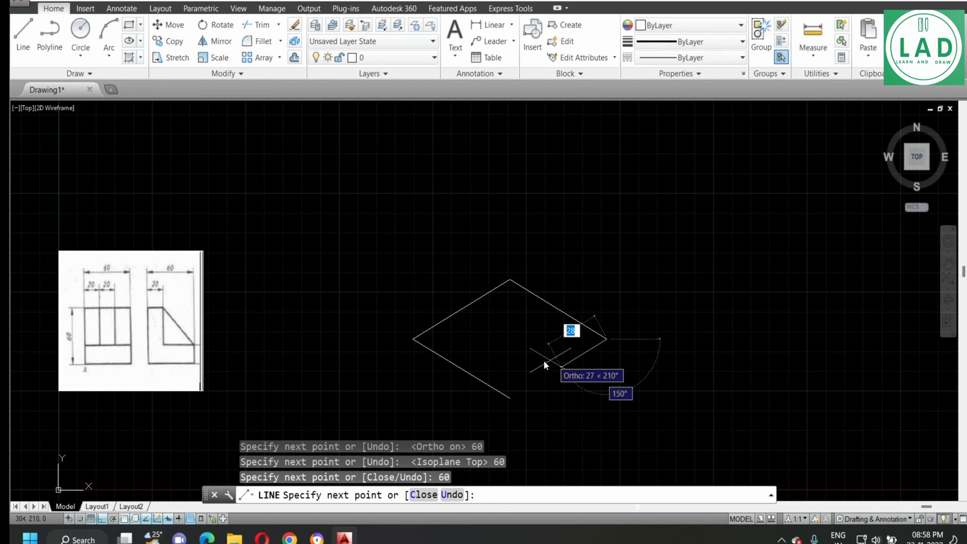
type("60")
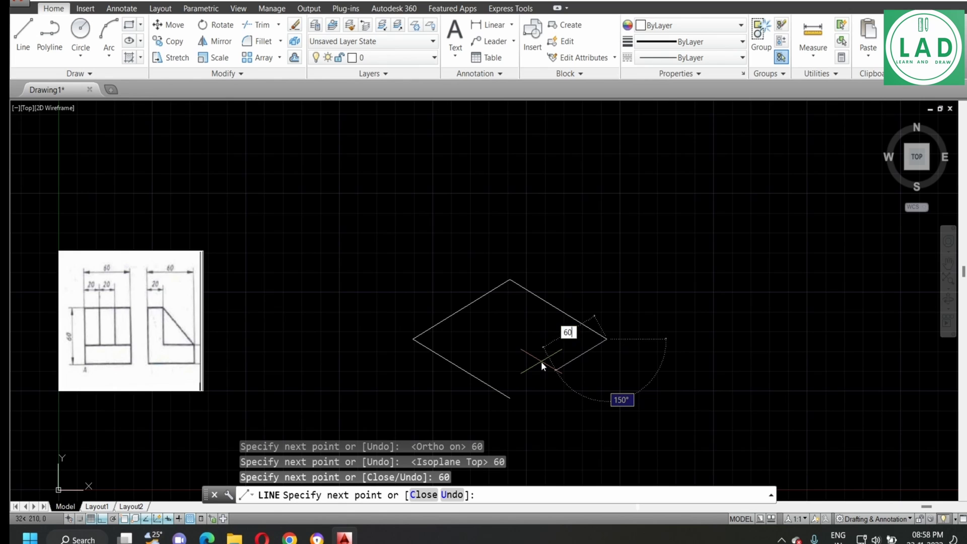
key("Return")
key("Return")
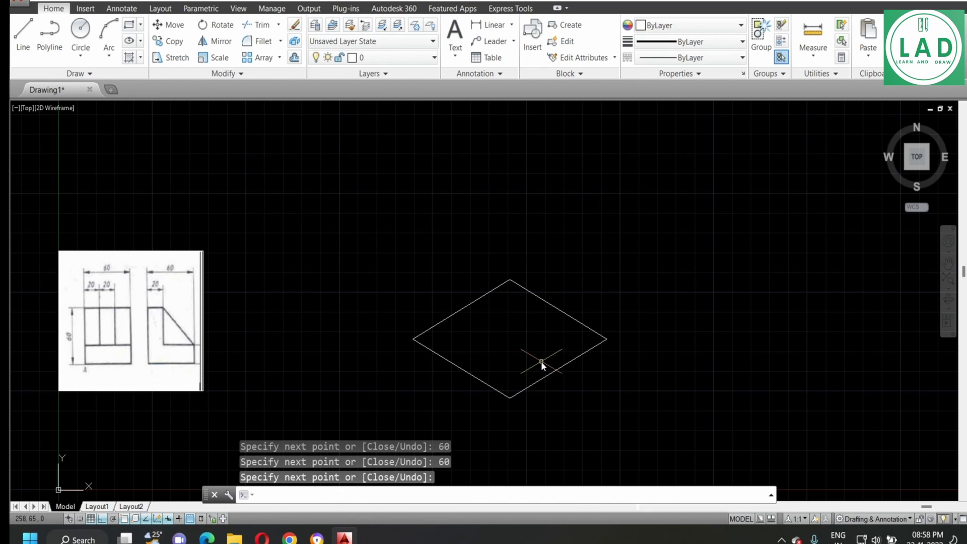
key("Return")
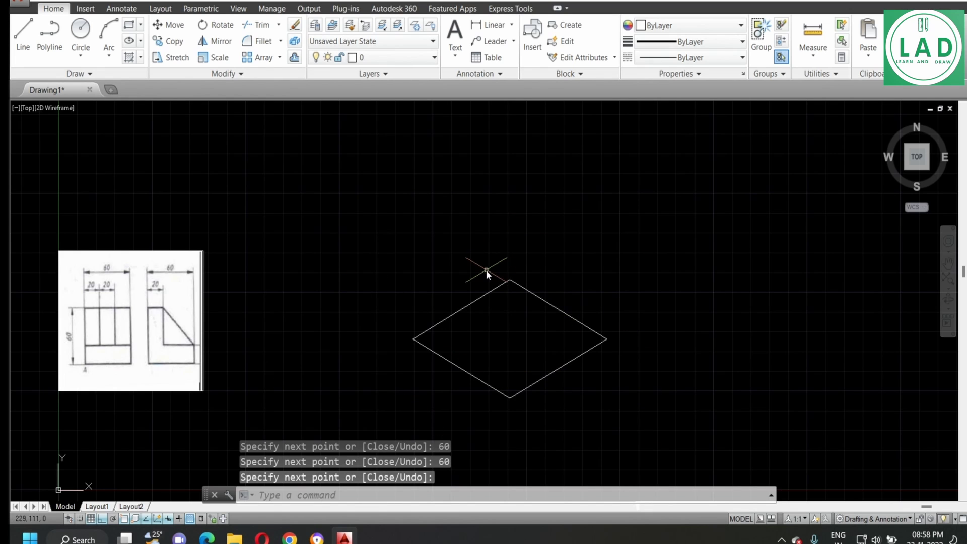
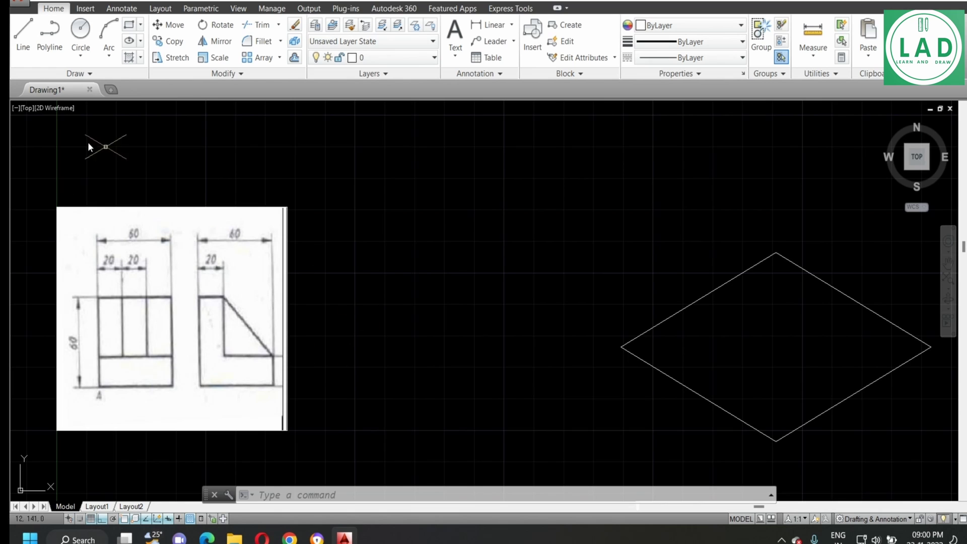
Switch to the Right isoplane and draw a 60-unit vertical line up from the base rhombus's left corner
left_click(29, 48)
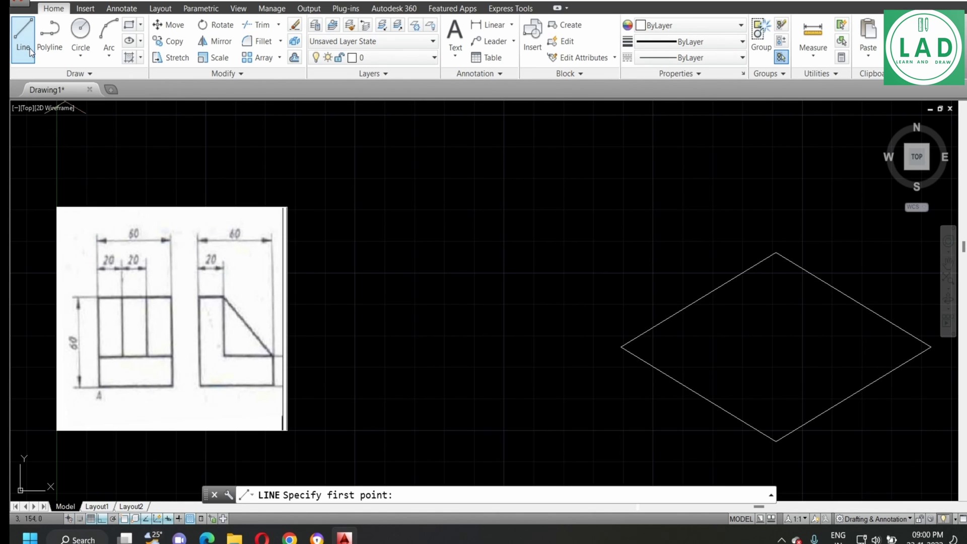
left_click(621, 347)
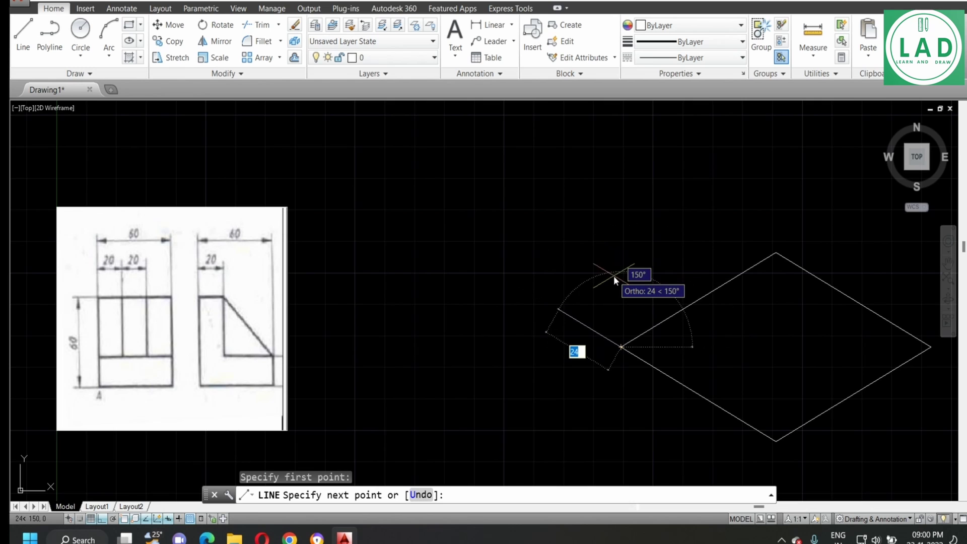
key("F5")
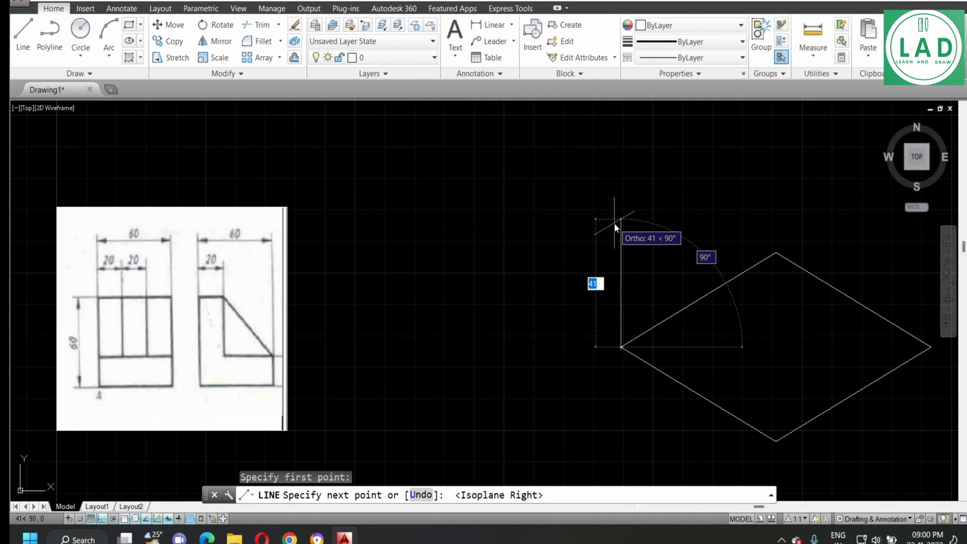
type("60")
key("Return")
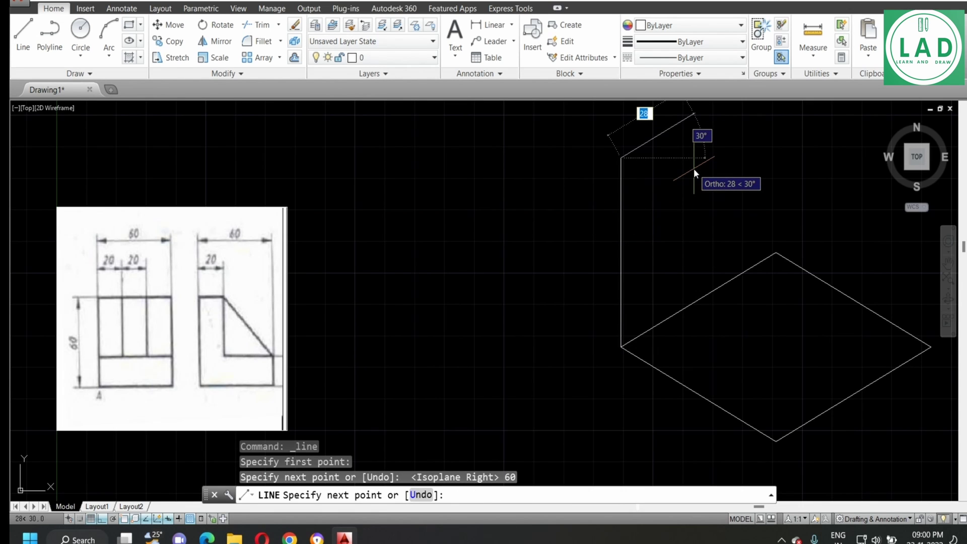
On the Left isoplane, complete the near L-shaped profile with segments of 20 at 330°, 40 down, 40 at 330° and 20 down
key("F5")
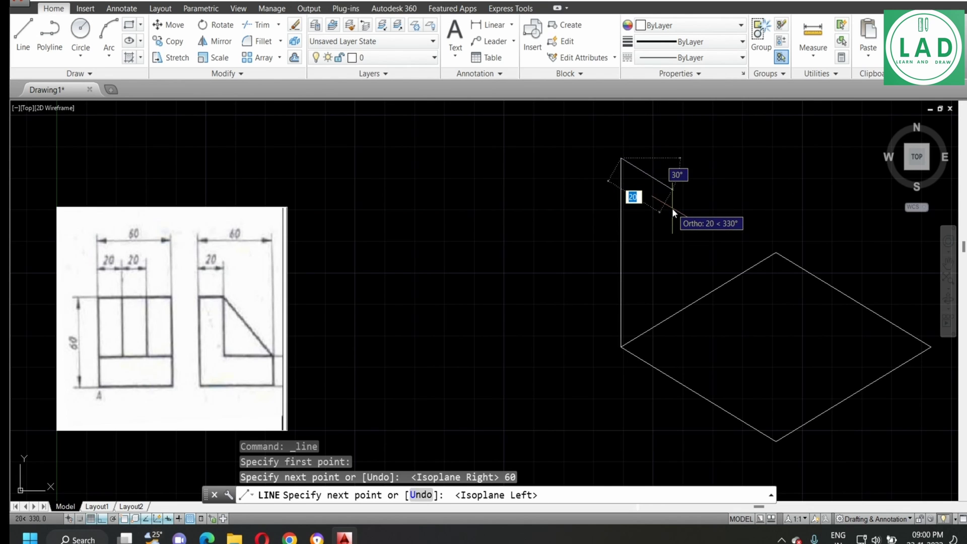
type("20")
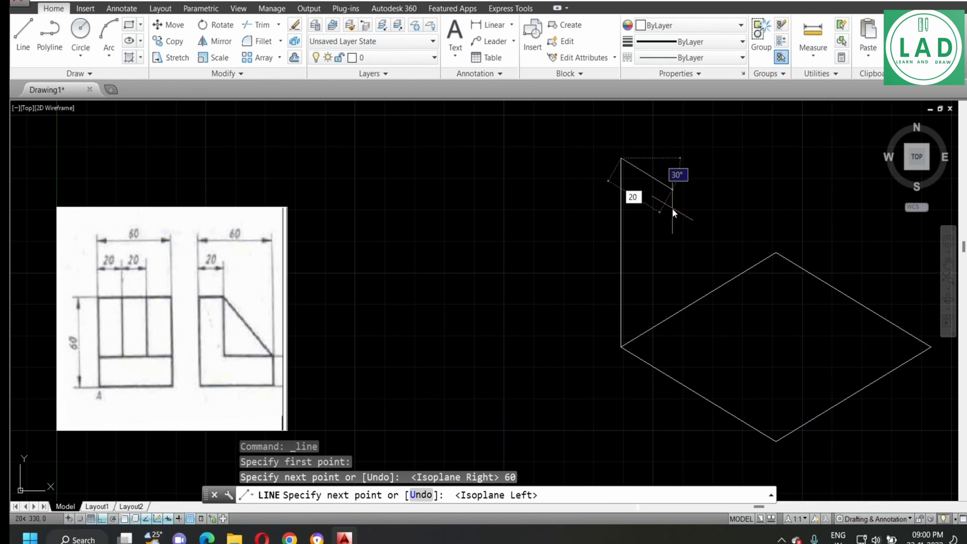
key("Return")
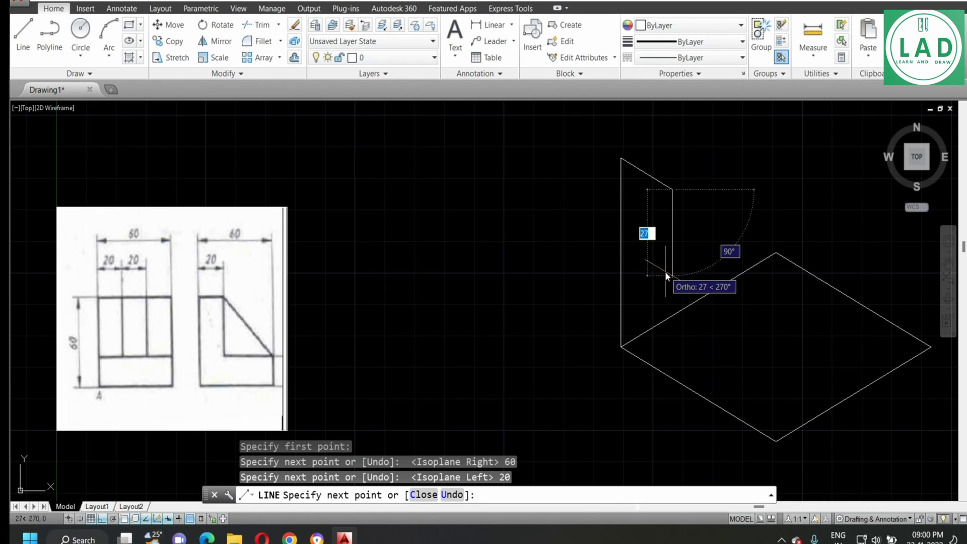
type("40")
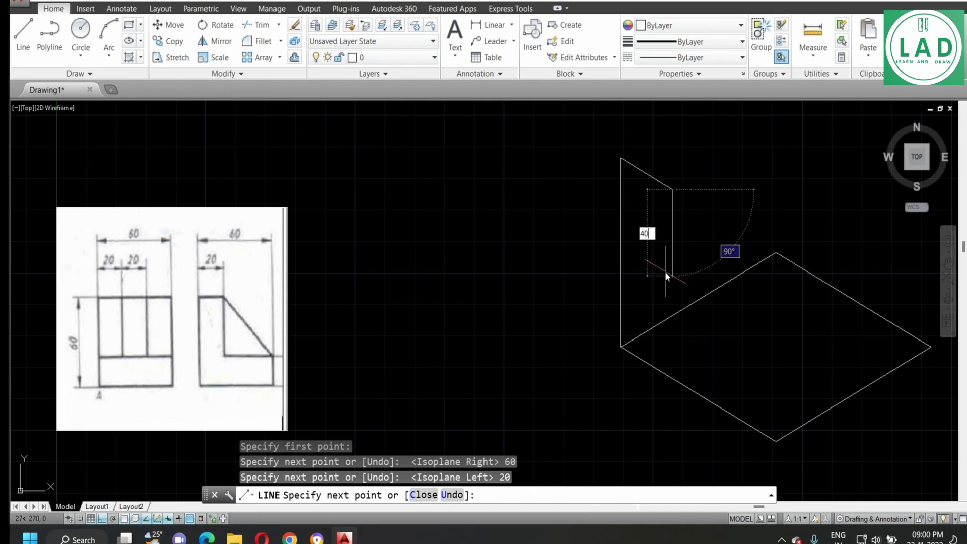
key("Return")
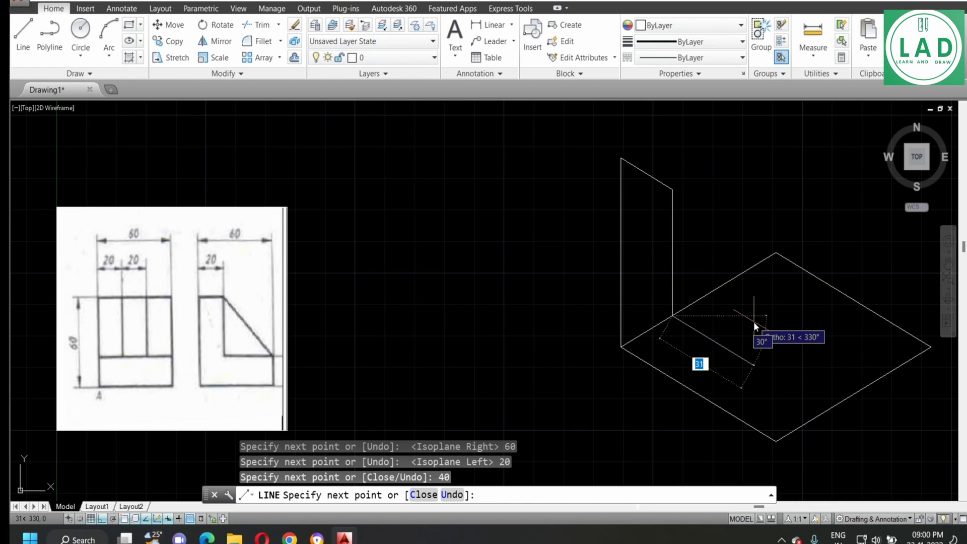
type("40")
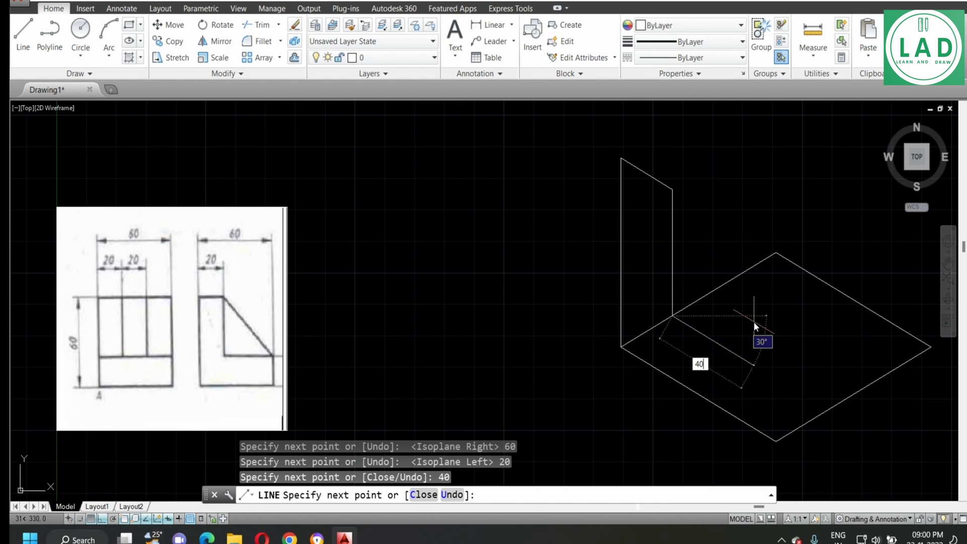
key("Return")
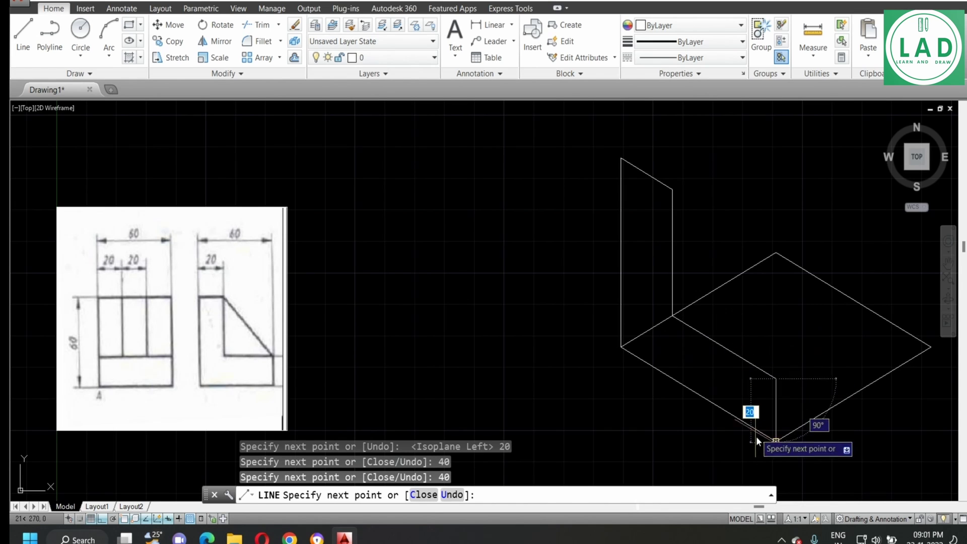
key("BackSpace")
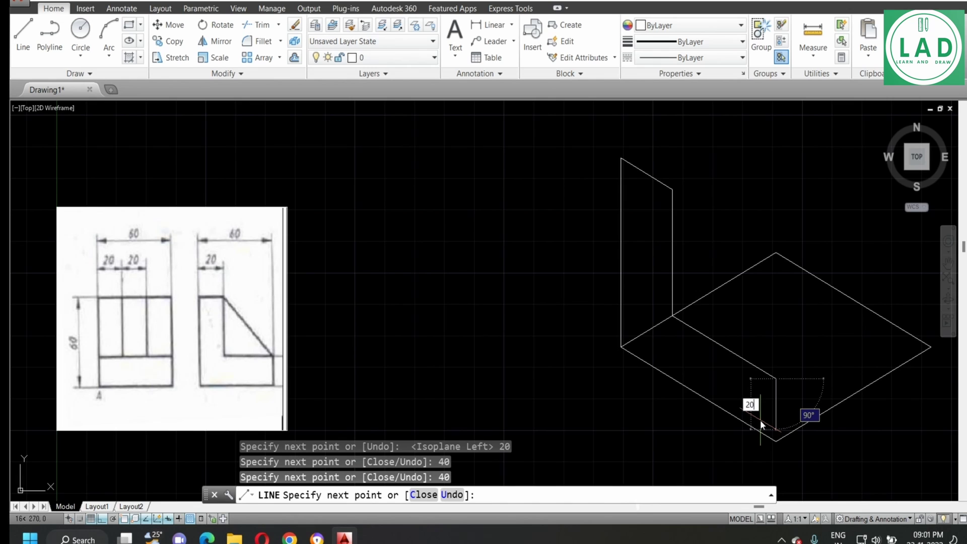
key("Return")
key("Return")
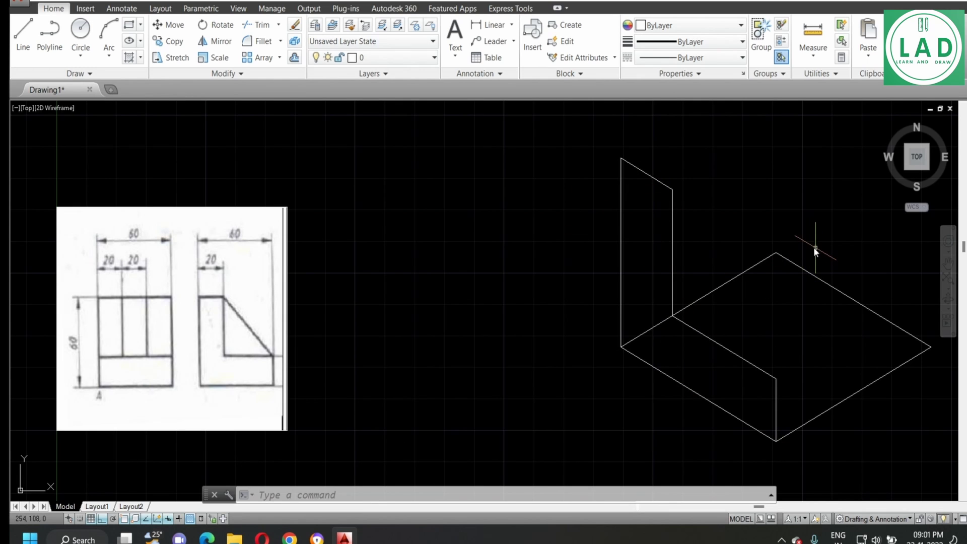
Draw a 60-unit vertical line up from the back corner of the base rhombus
left_click(14, 42)
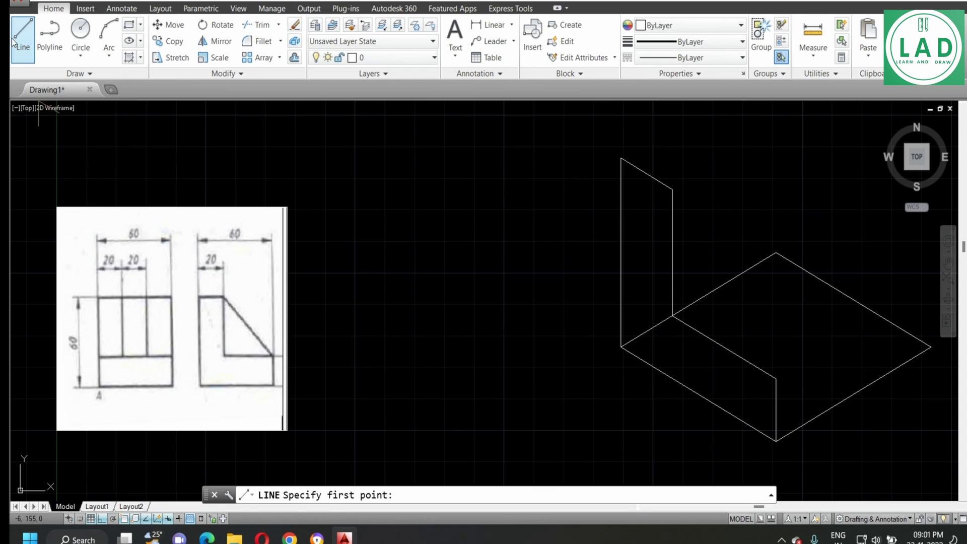
left_click(26, 42)
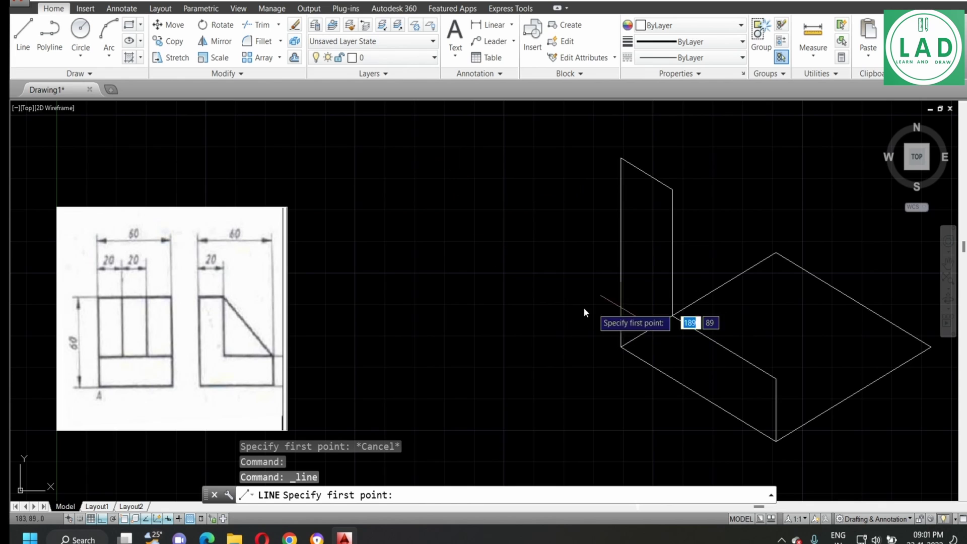
left_click(776, 253)
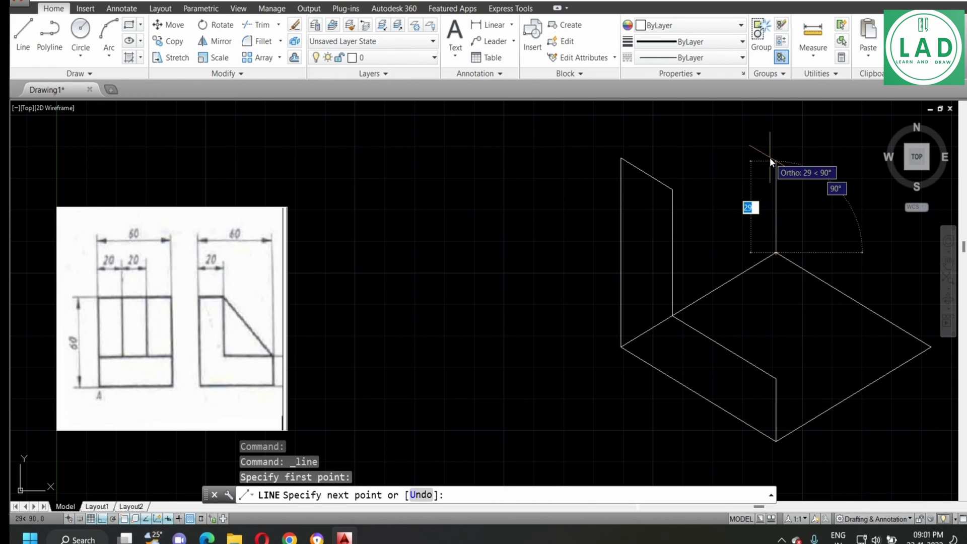
type("60")
key("Return")
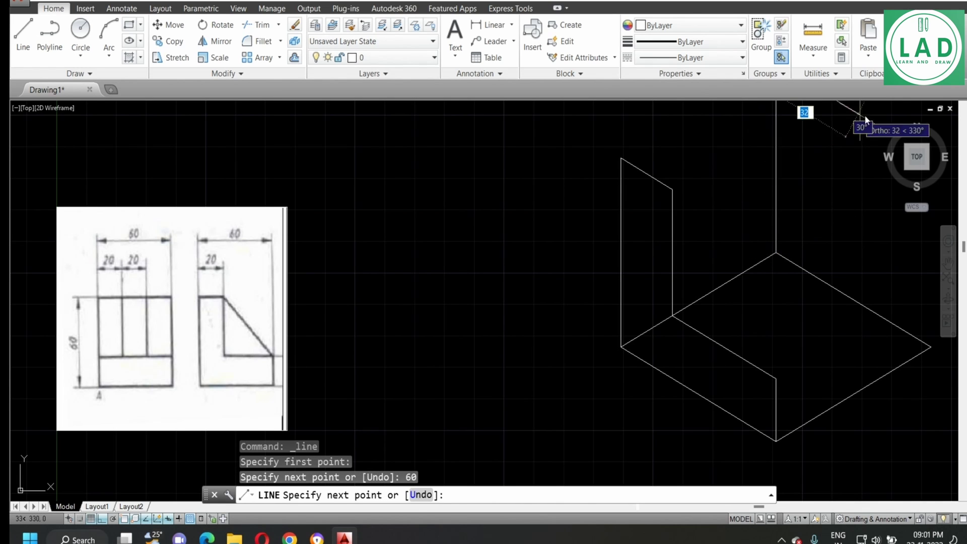
Continue the far L-shaped profile with segments of 20 at 330°, 40 down, 40 at 330° and 20 down to the base's right corner
scroll(848, 152, "down", 2)
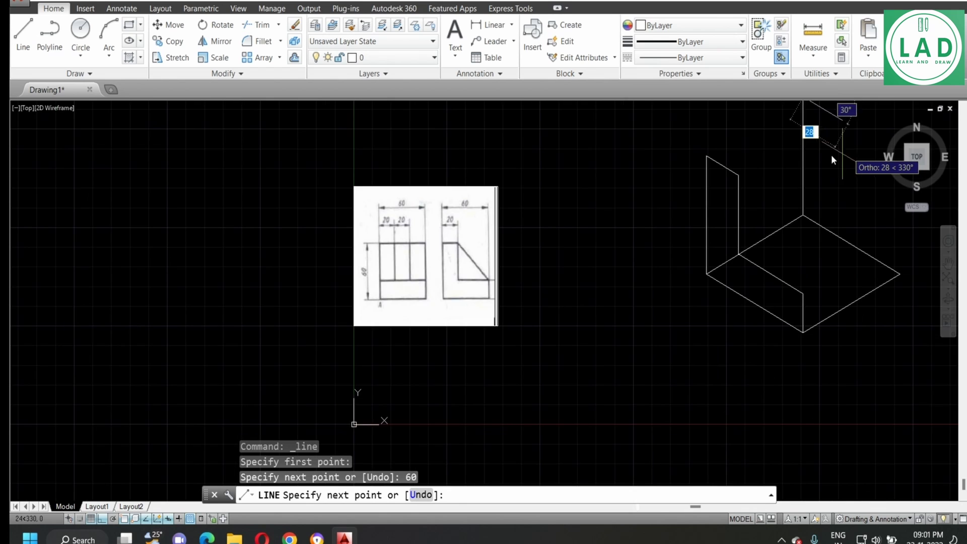
middle_click_drag(831, 160, 714, 217)
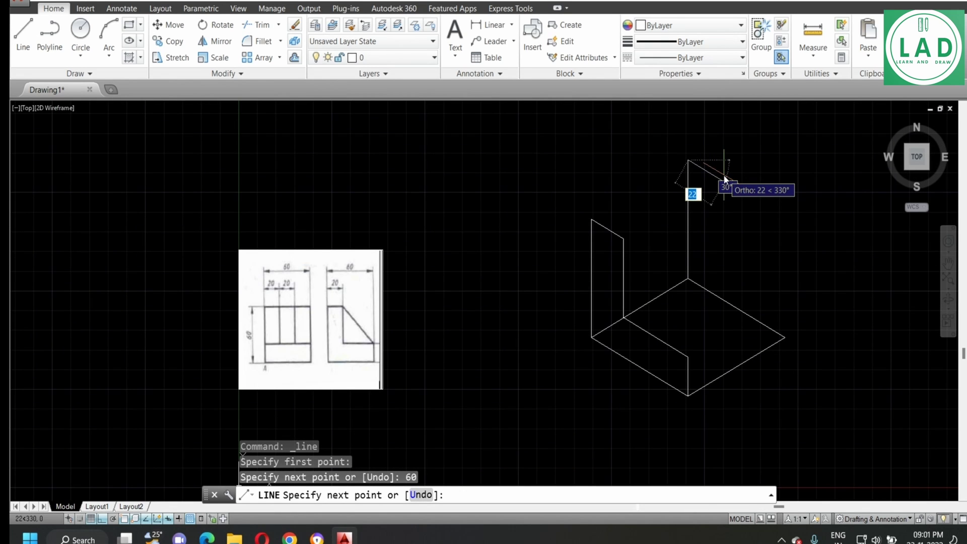
type("20")
key("Return")
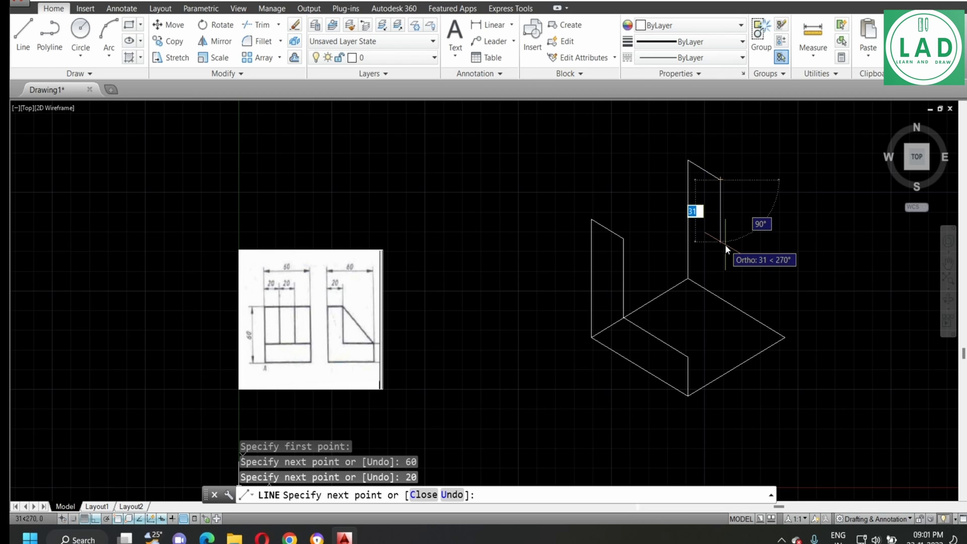
type("40")
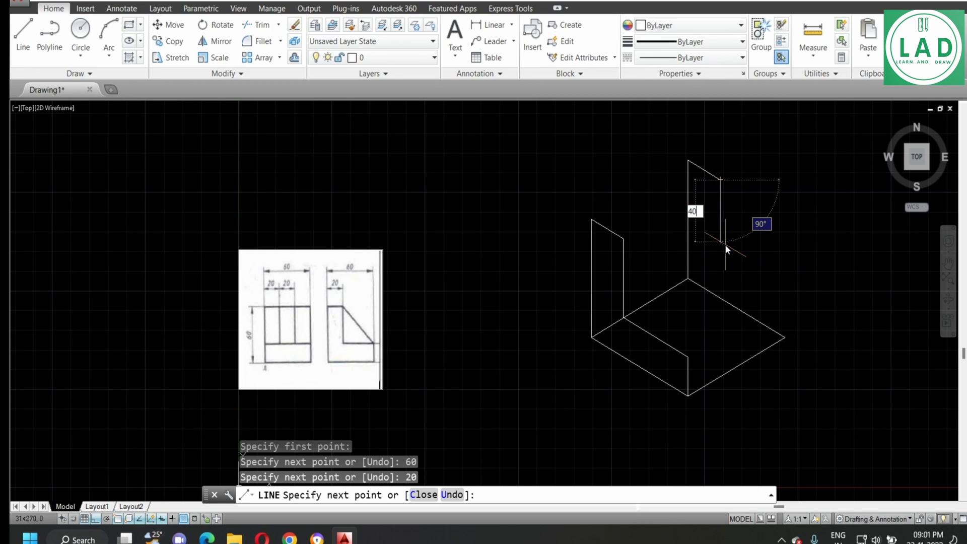
key("Return")
type("4")
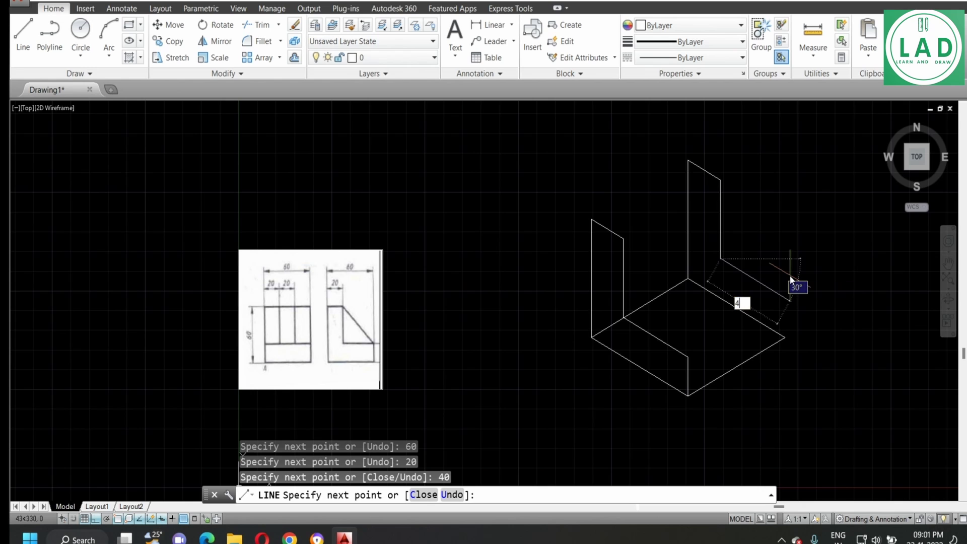
key("Return")
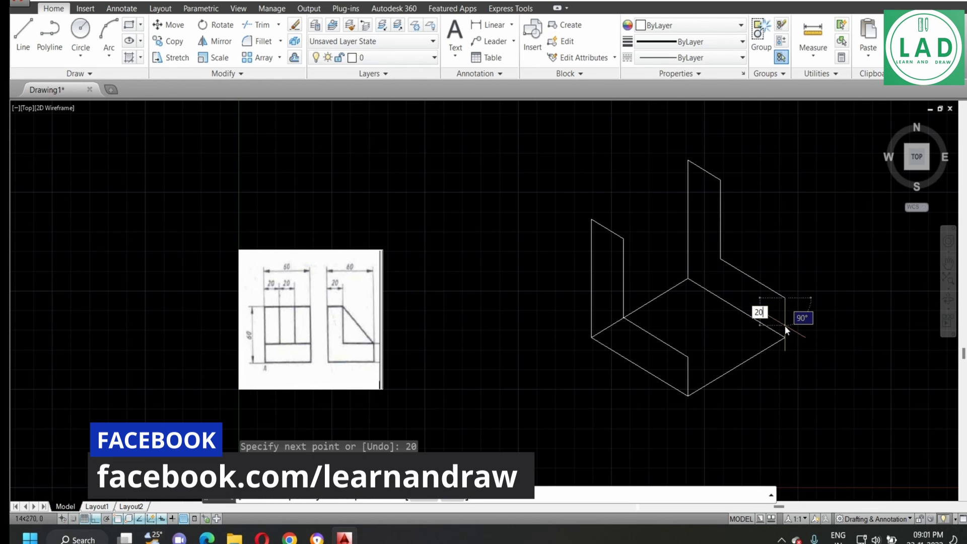
key("Escape")
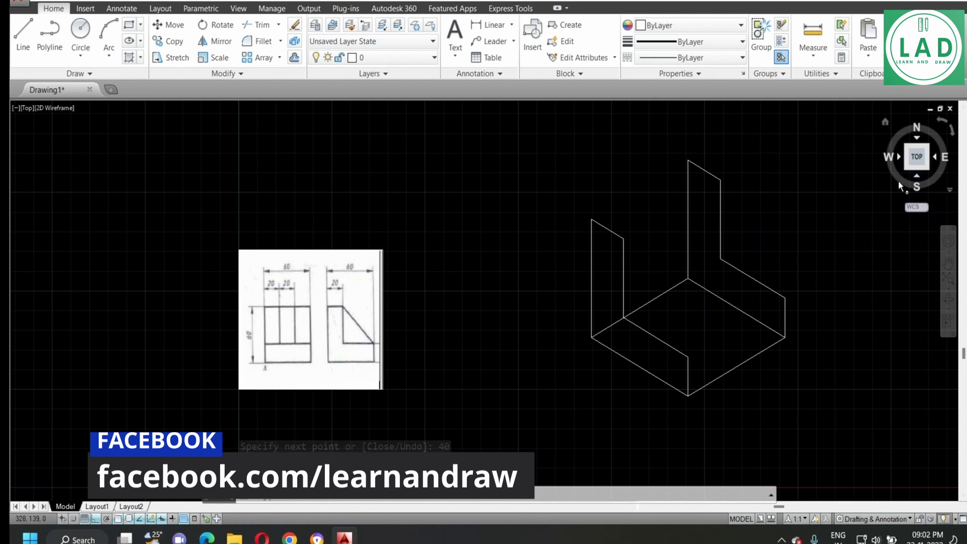
Switch to the Top isoplane and connect the outer top corners of the two L-shaped profiles with a line
left_click(23, 34)
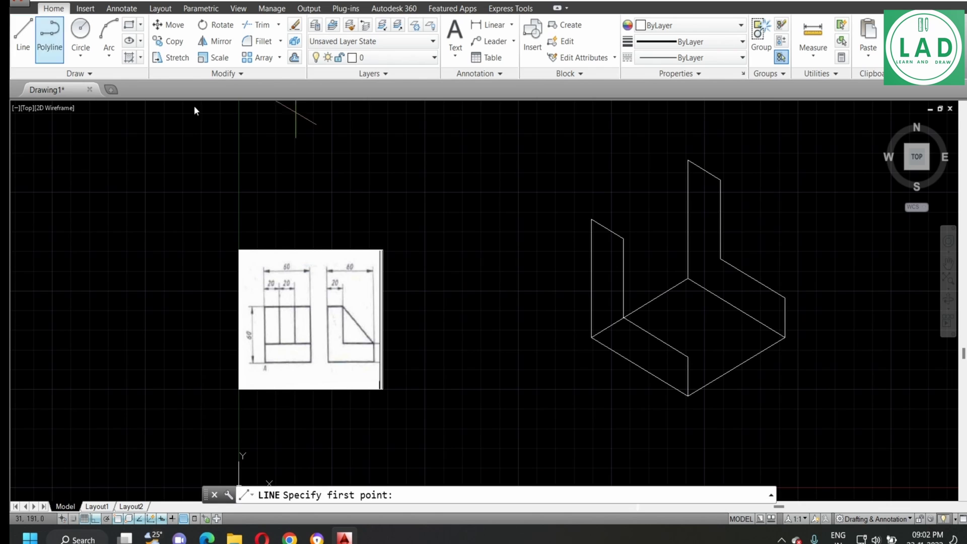
left_click(591, 220)
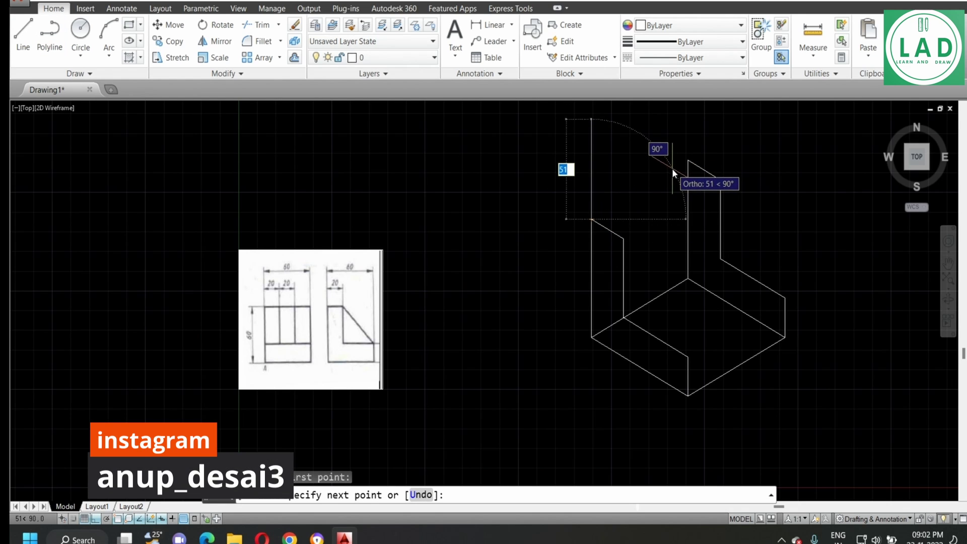
key("F5")
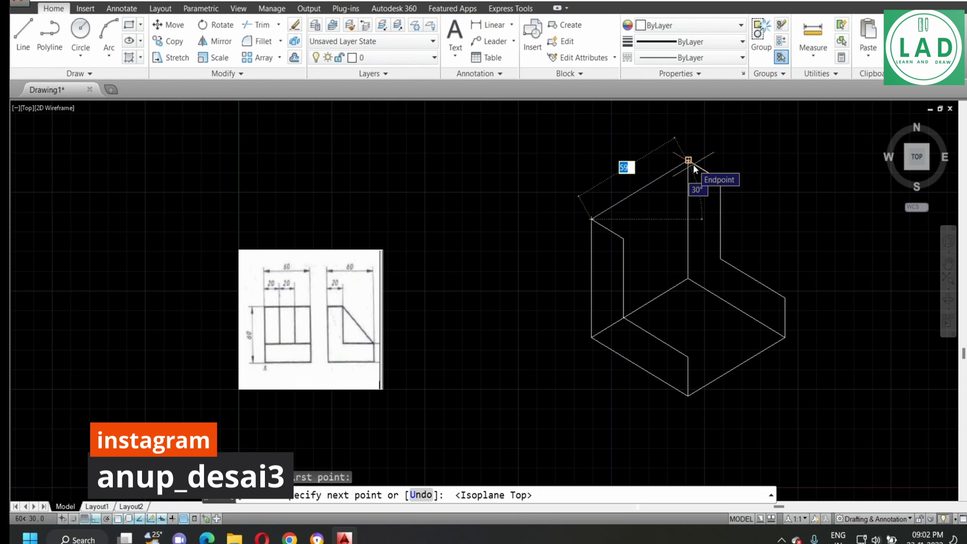
left_click(688, 161)
right_click(798, 146)
left_click(806, 155)
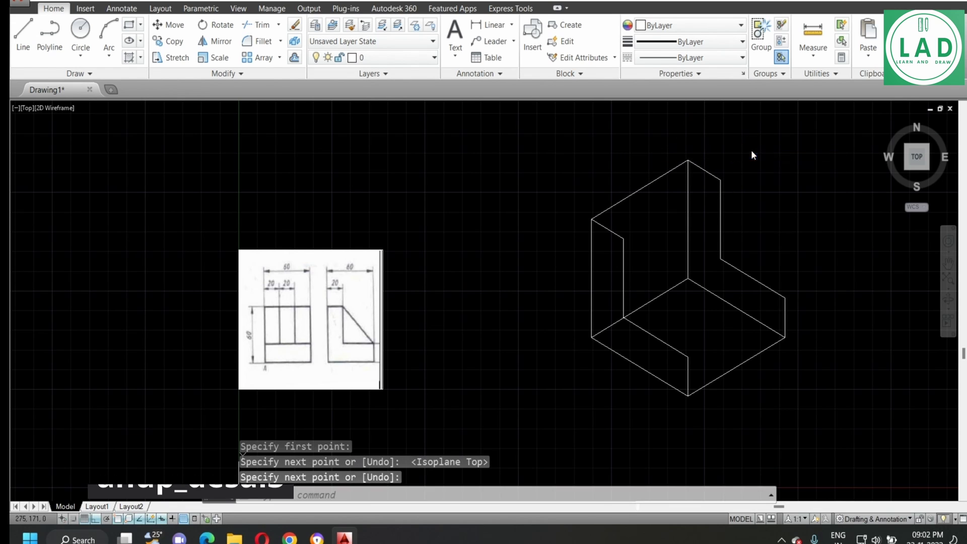
Draw a parallel line joining the inner top corners of the two profiles to close the upright's top face
right_click(750, 149)
left_click(785, 159)
left_click(623, 239)
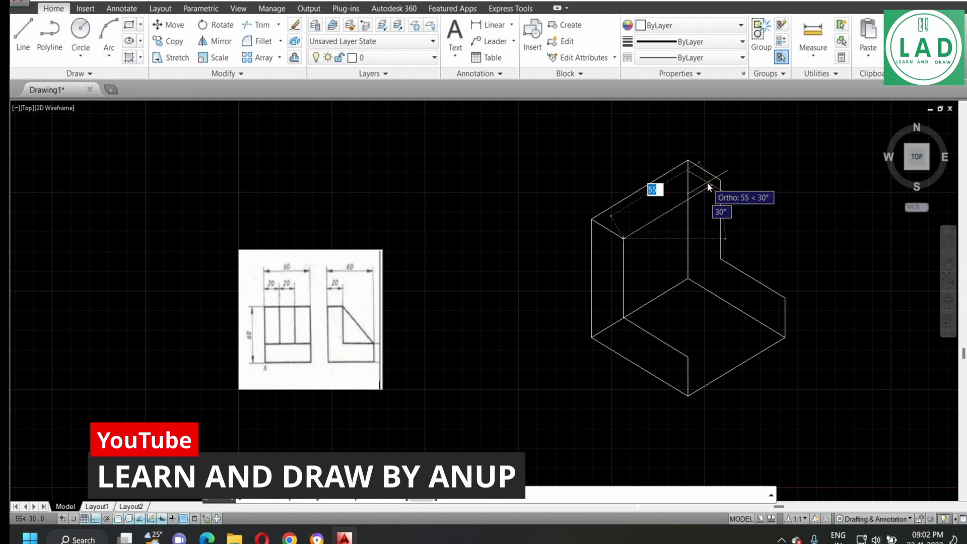
type("55")
key("Return")
key("Return")
key("Return")
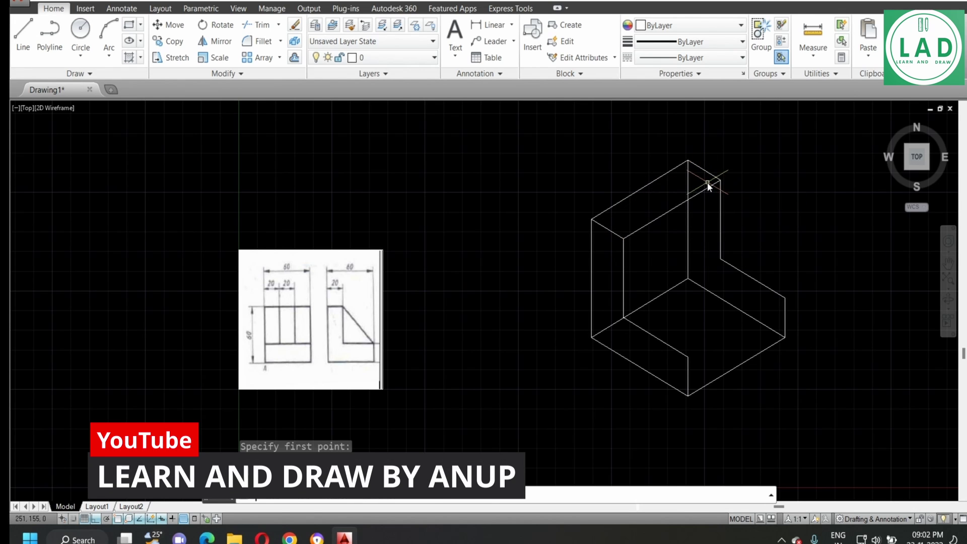
right_click(741, 155)
left_click(753, 161)
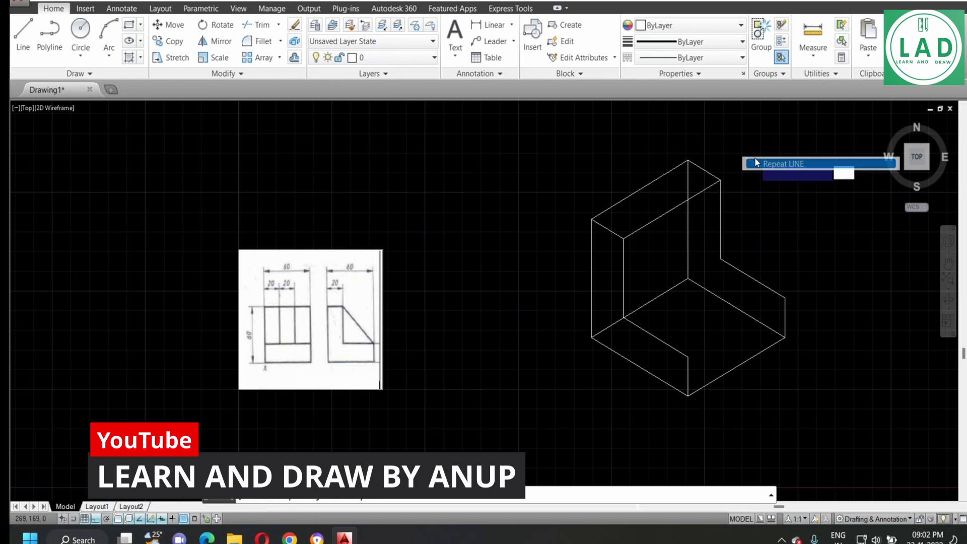
left_click(622, 317)
right_click(652, 303)
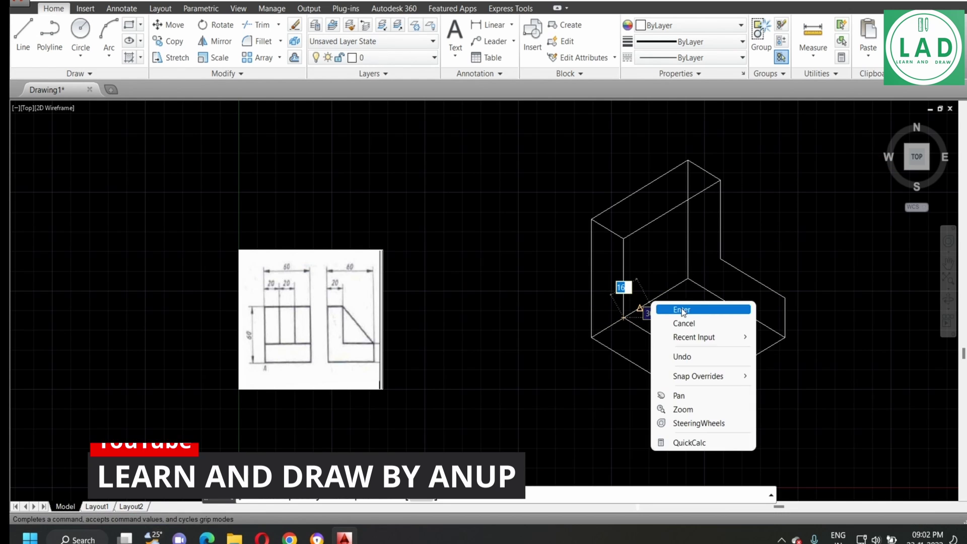
left_click(699, 309)
Draw a line joining the upper front corners of the two profiles along the lower step's front edge
right_click(796, 187)
left_click(818, 197)
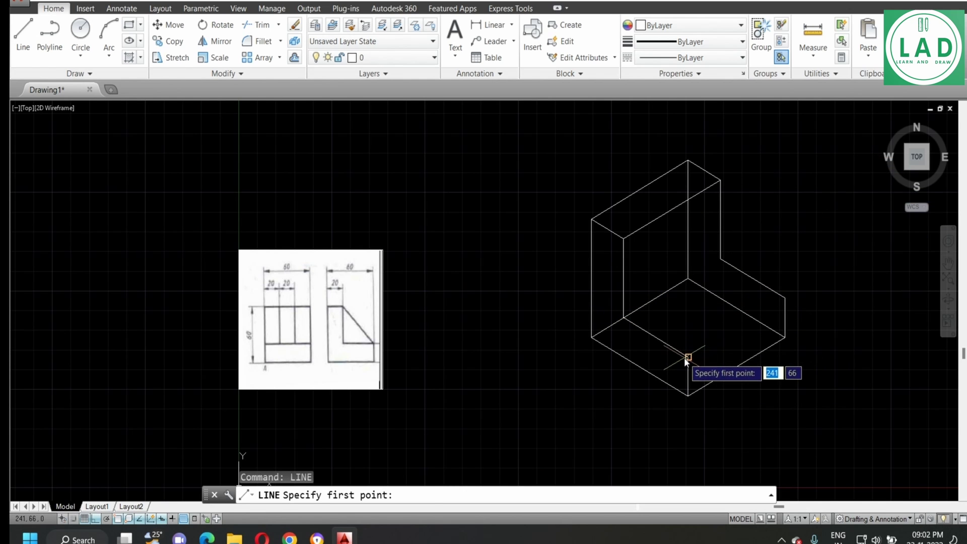
left_click(688, 357)
left_click(785, 298)
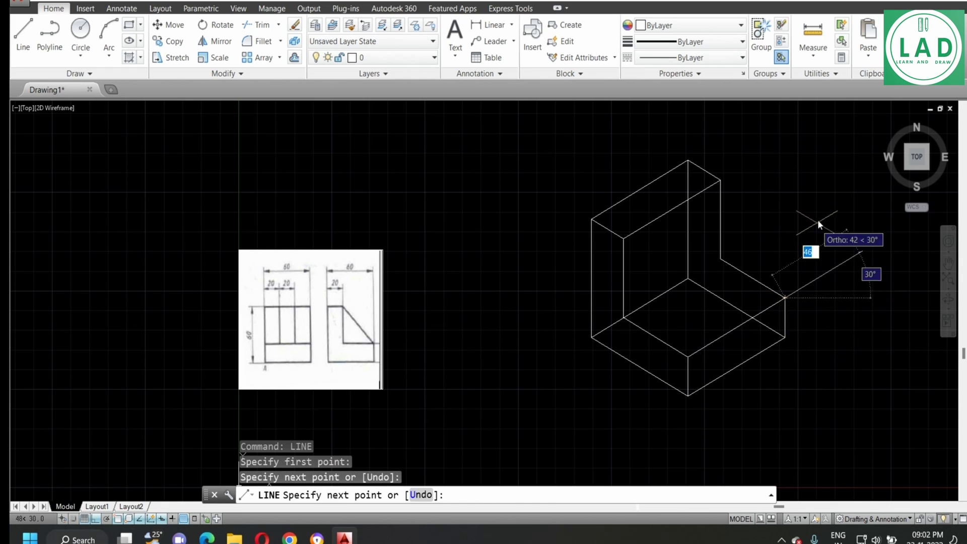
right_click(818, 220)
left_click(835, 230)
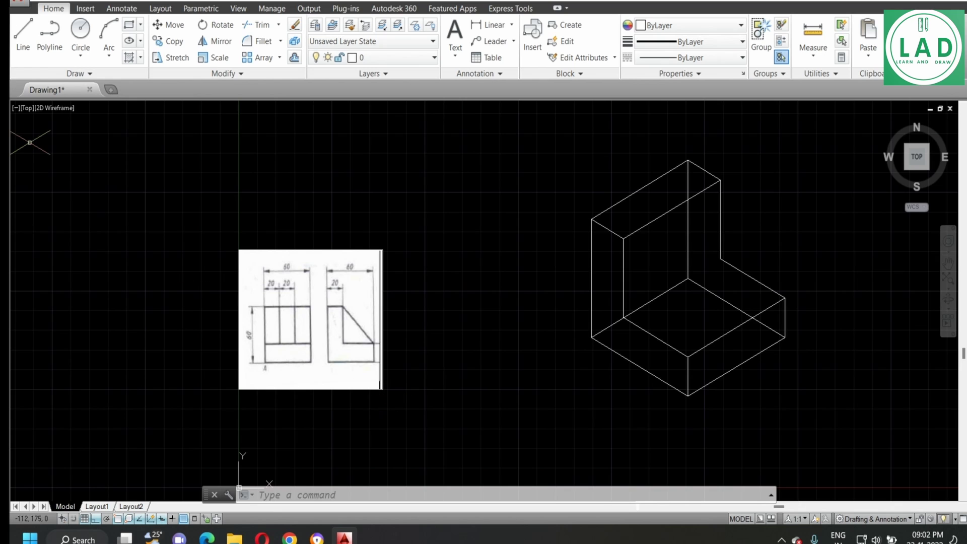
With Ortho off, draw a sloping line from the upright's near inner top corner to the lower step's near upper front corner
left_click(27, 35)
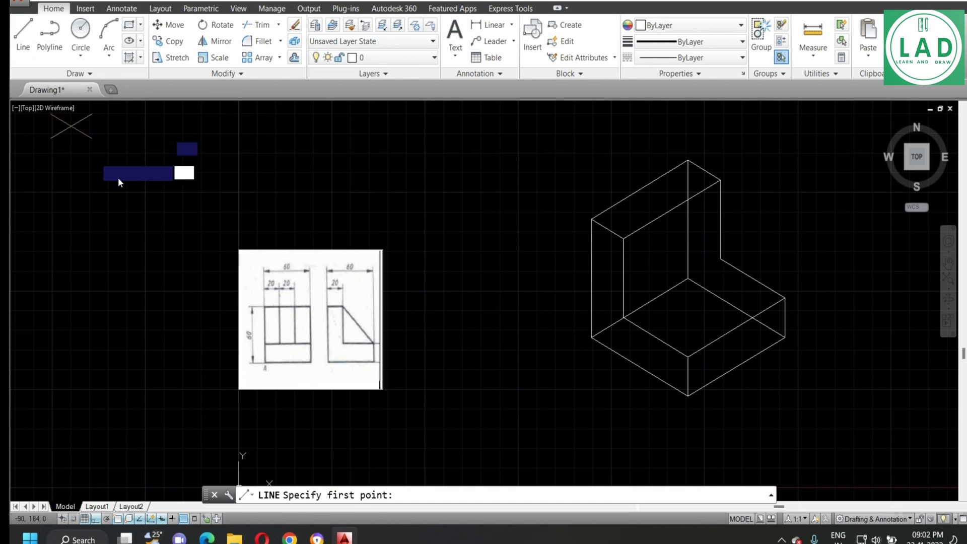
left_click(625, 241)
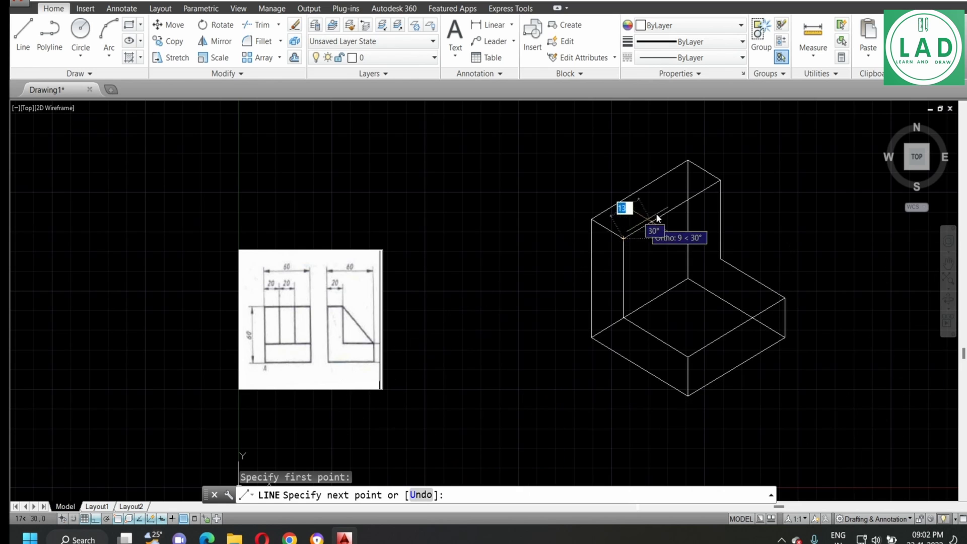
left_click(99, 521)
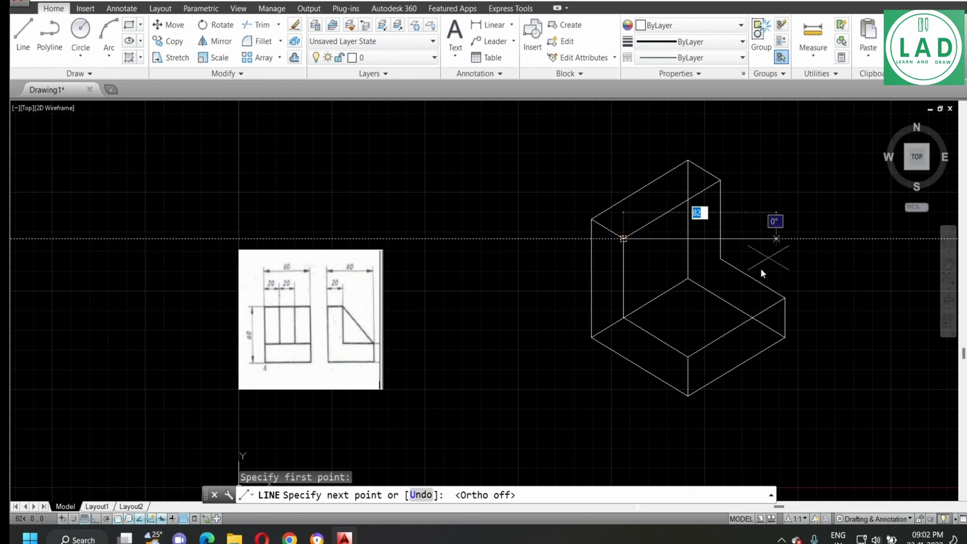
left_click(690, 359)
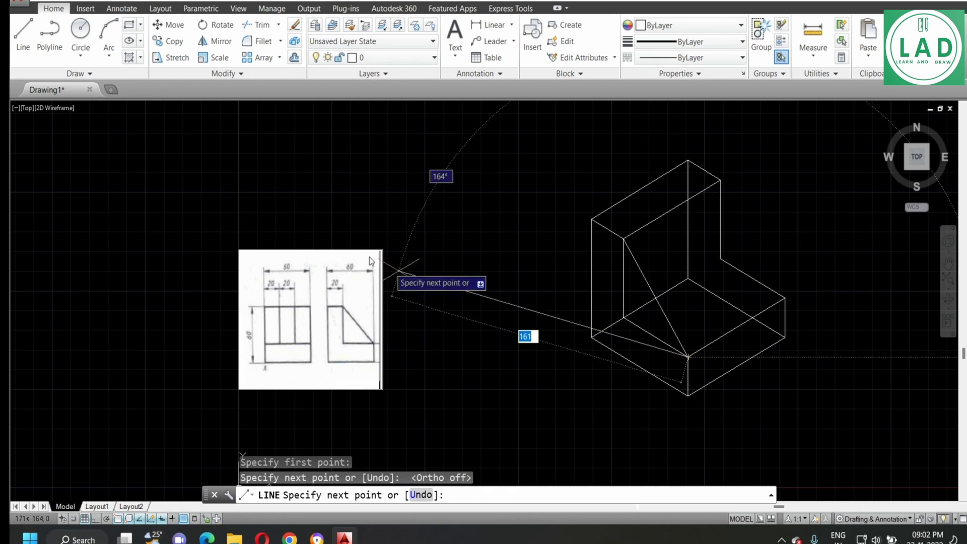
right_click(367, 222)
left_click(397, 230)
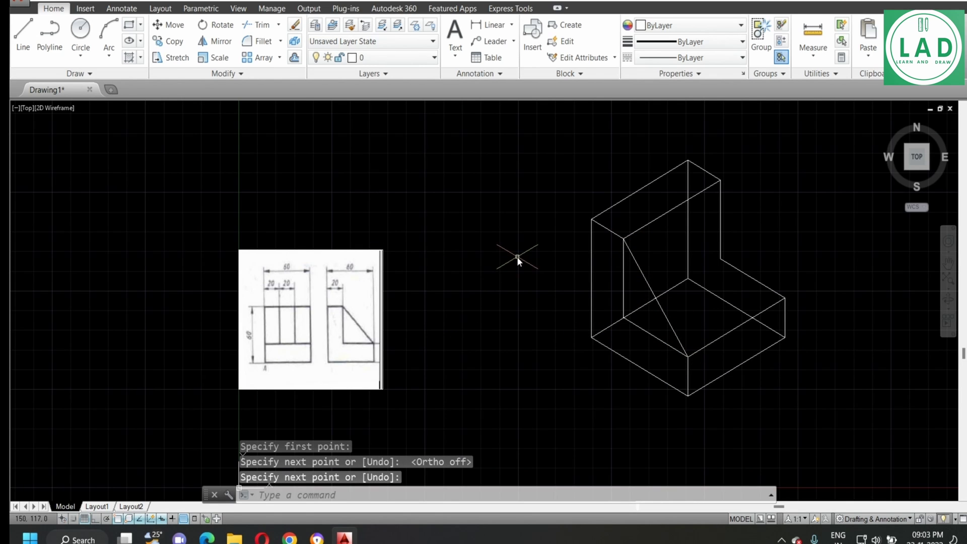
Copy the sloping line 20 at 30° along the lower step's front edge
left_click(162, 44)
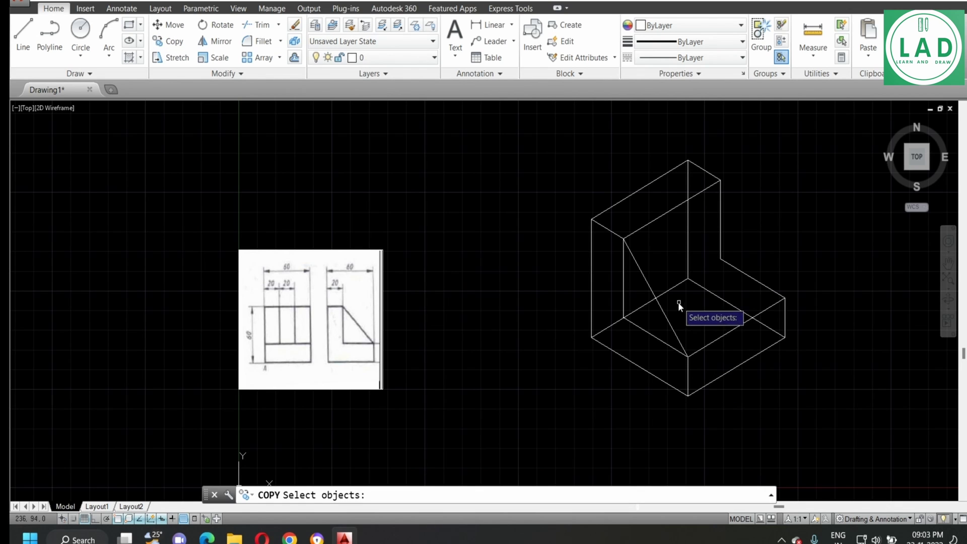
left_click(662, 309)
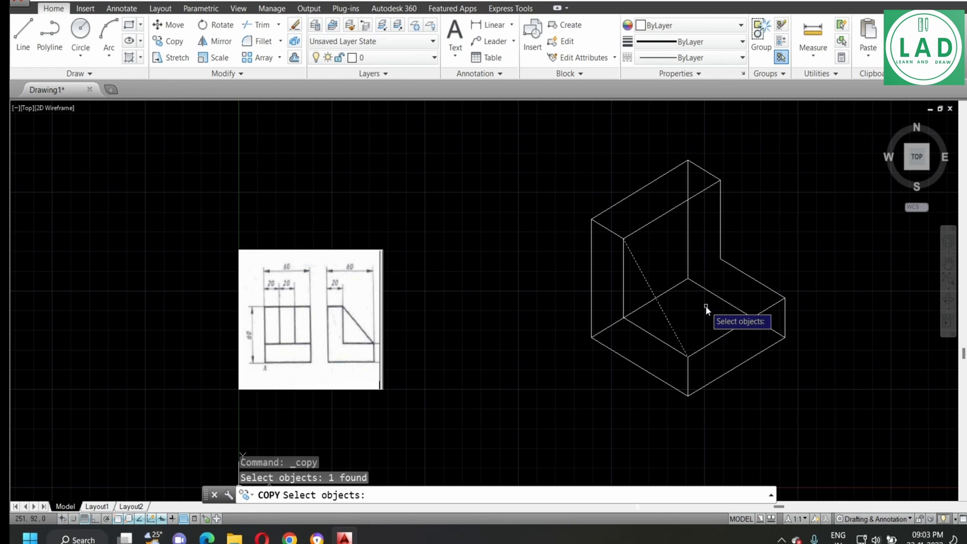
key("Return")
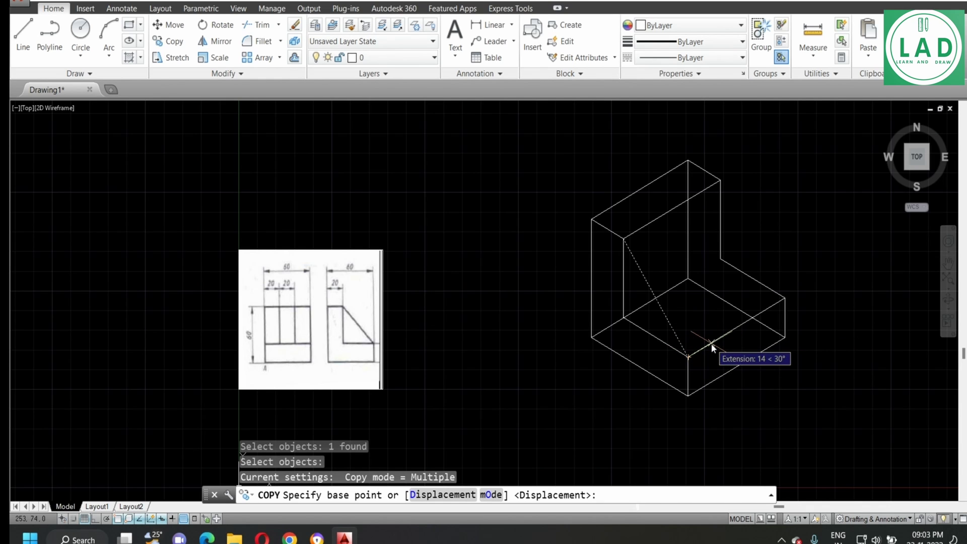
type("20")
key("Return")
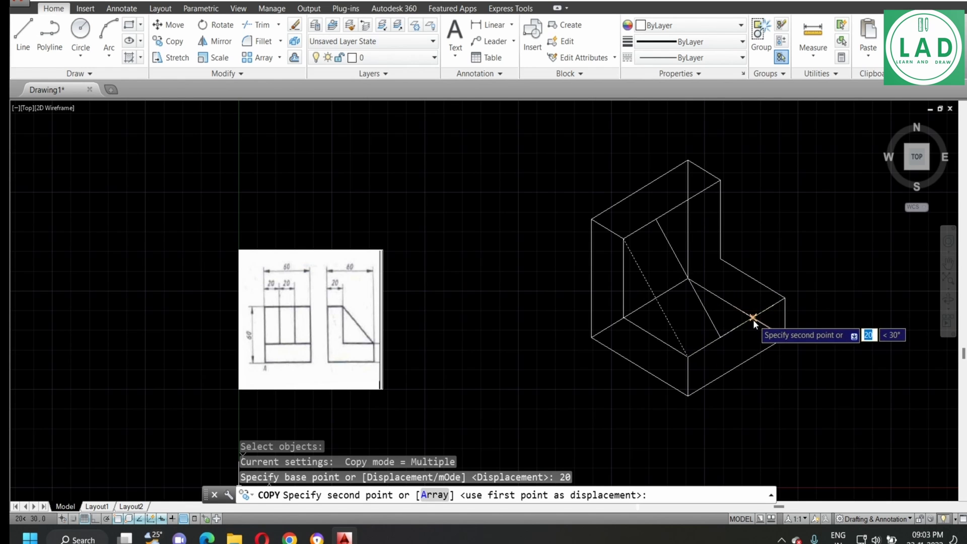
key("Return")
type("20")
key("Return")
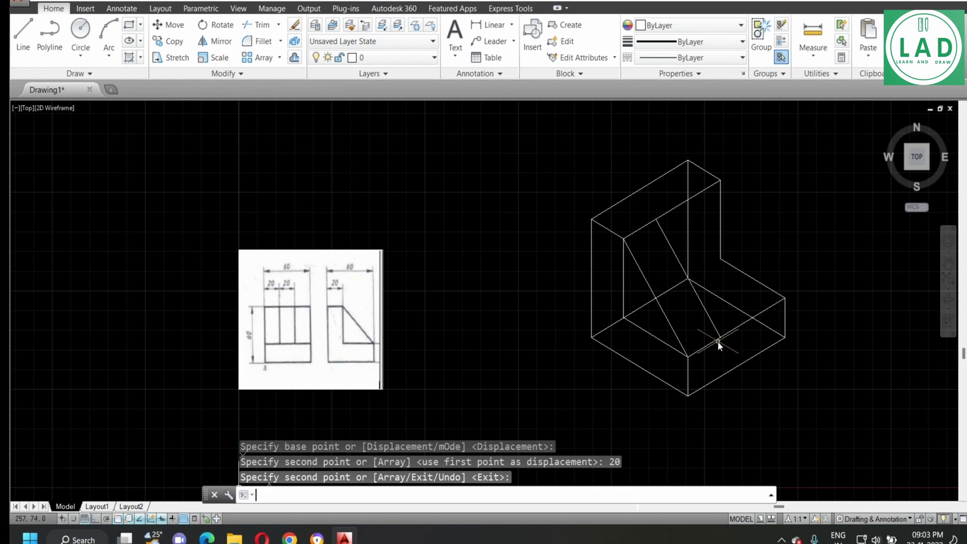
Copy the original sloping line 40 along the lower step's front edge, then delete the original
left_click(158, 44)
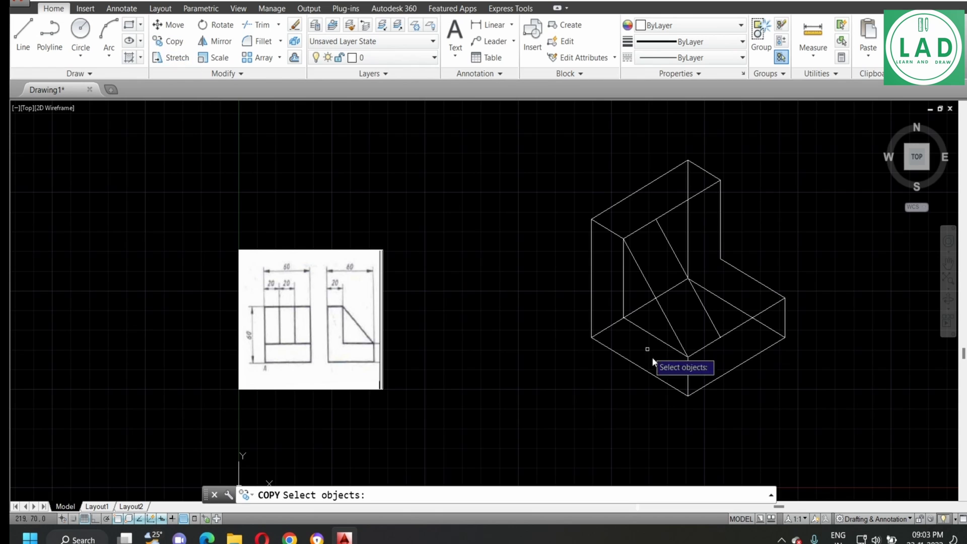
left_click(668, 324)
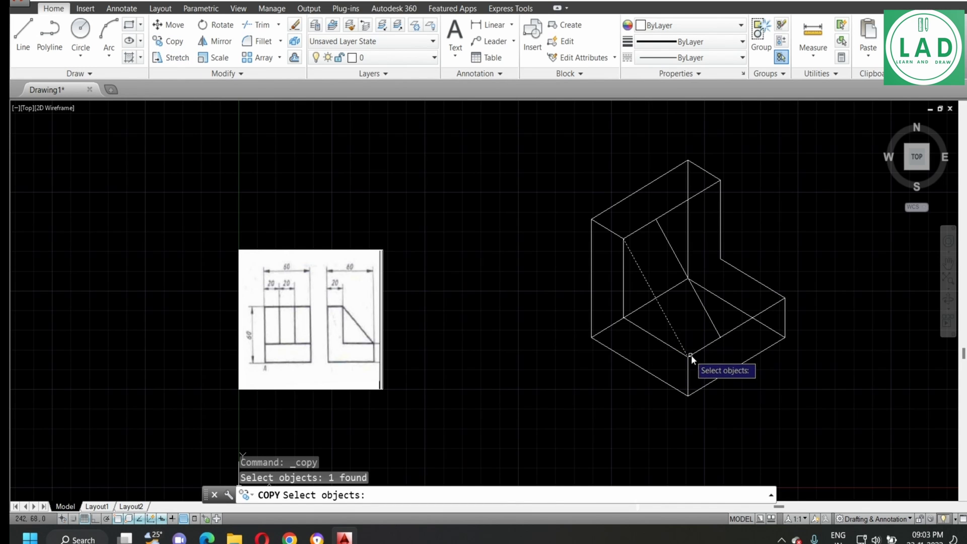
key("Return")
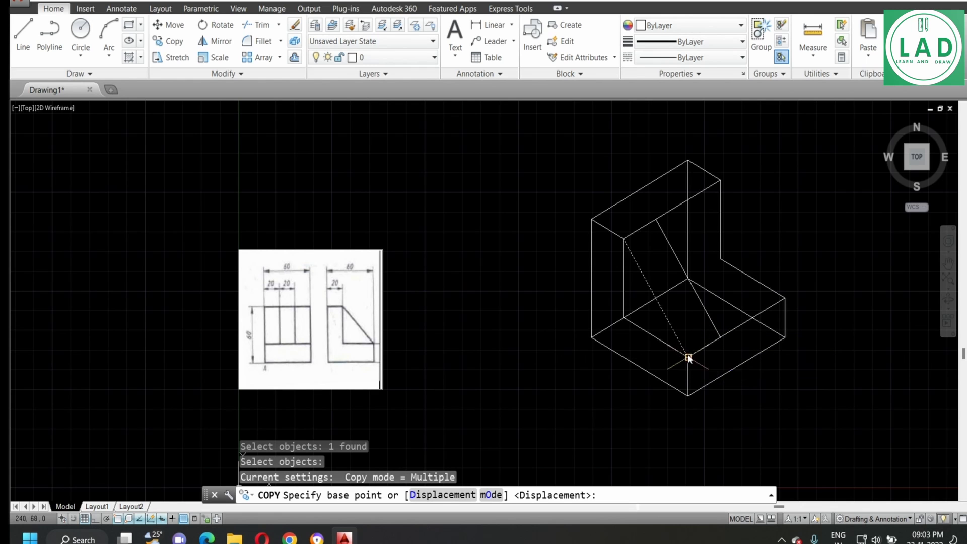
left_click(688, 357)
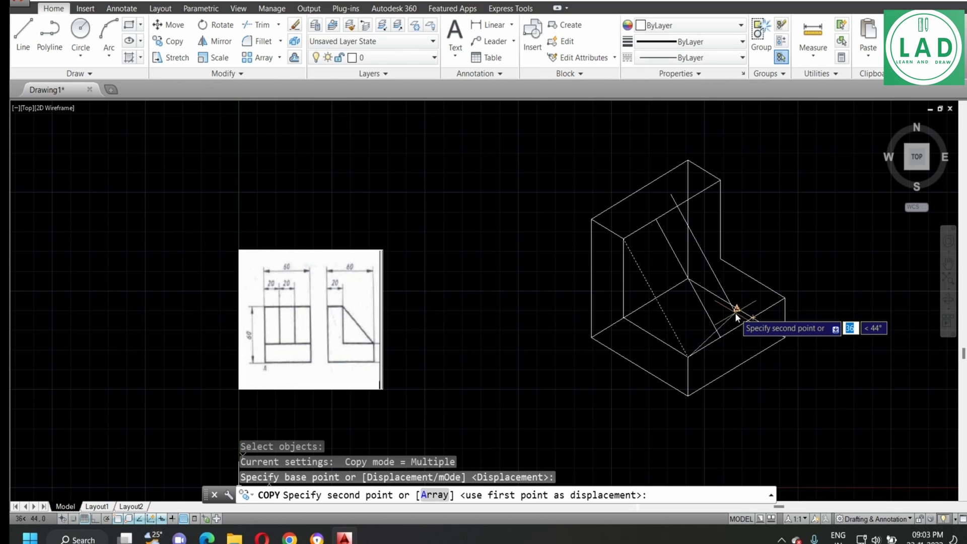
type("40")
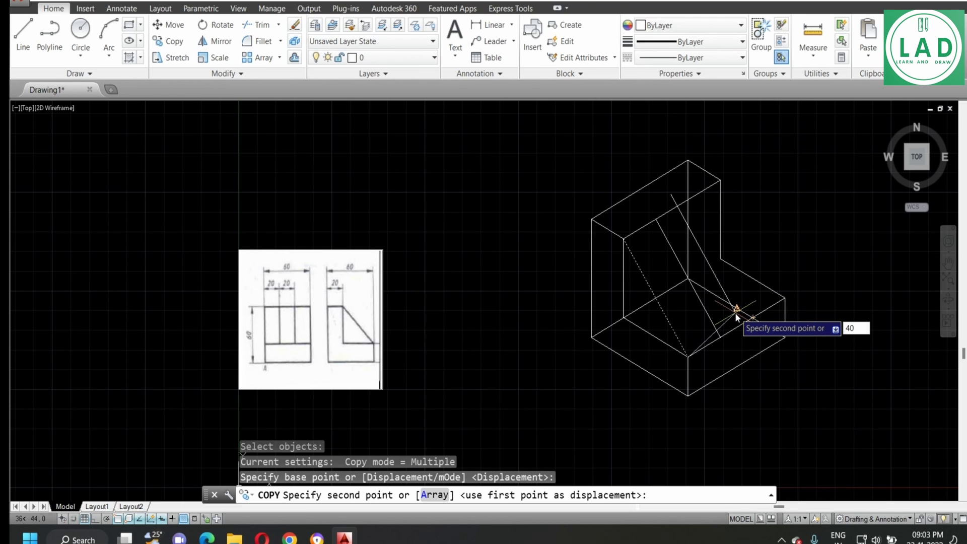
key("Return")
key("Return")
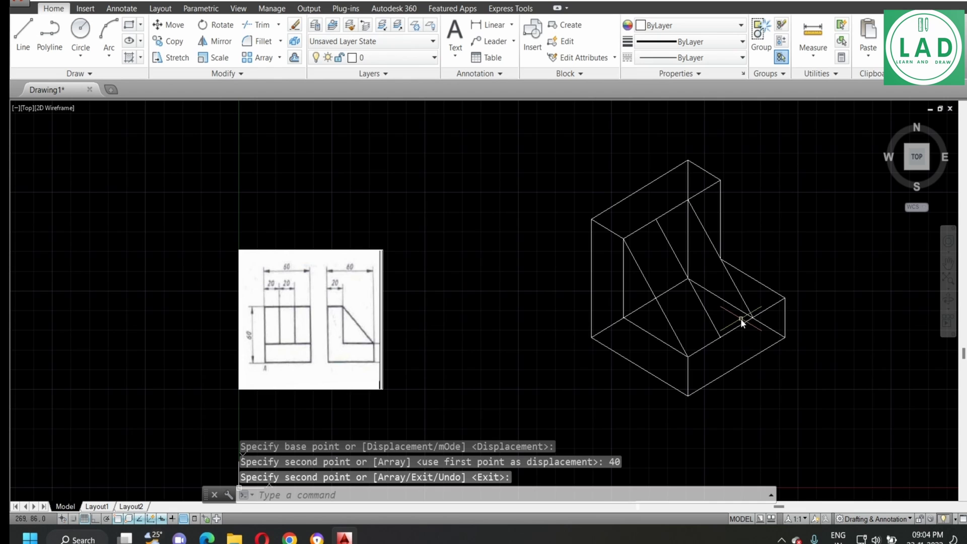
left_click(662, 310)
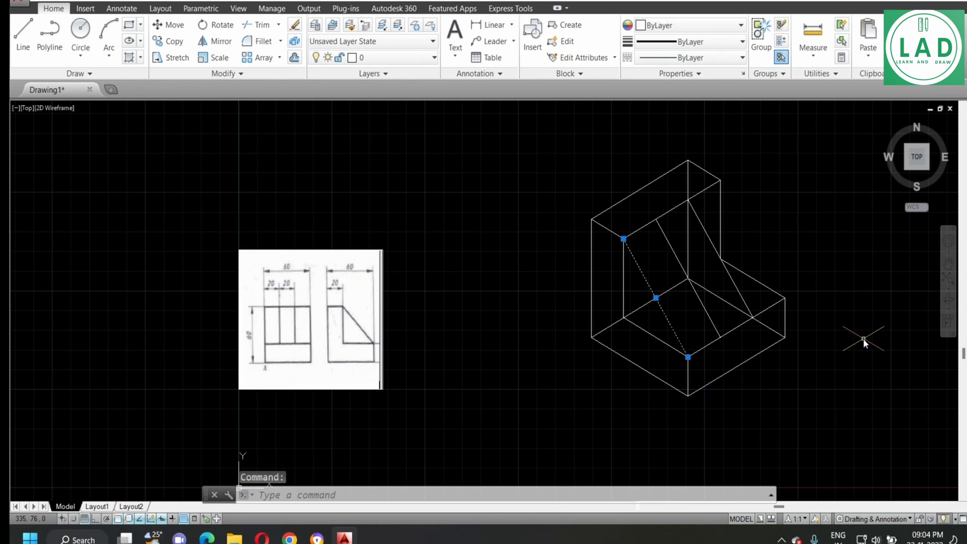
key("Delete")
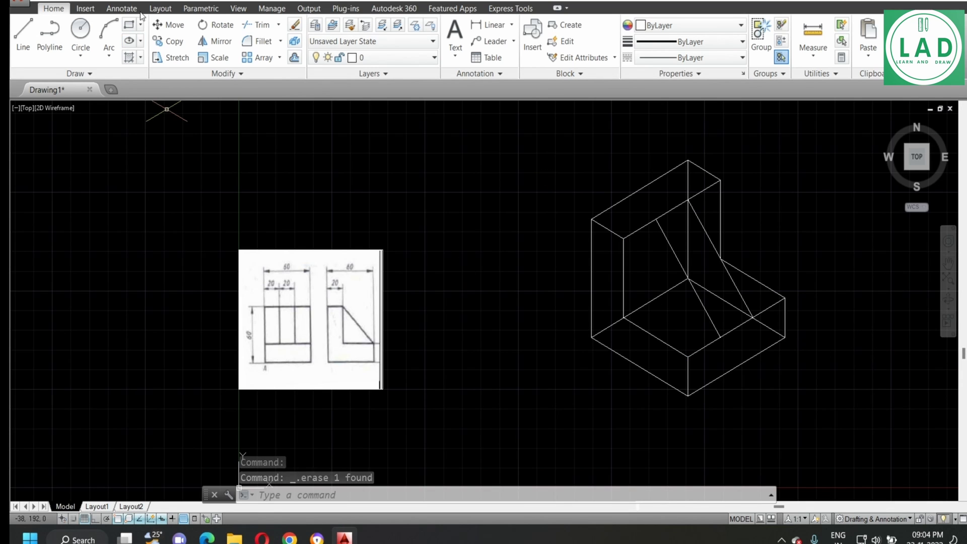
With Ortho on, draw the rib's near side from the sloping line's upper end: 40 down in Isoplane Right, 40 at 330° in Isoplane Left
left_click(20, 41)
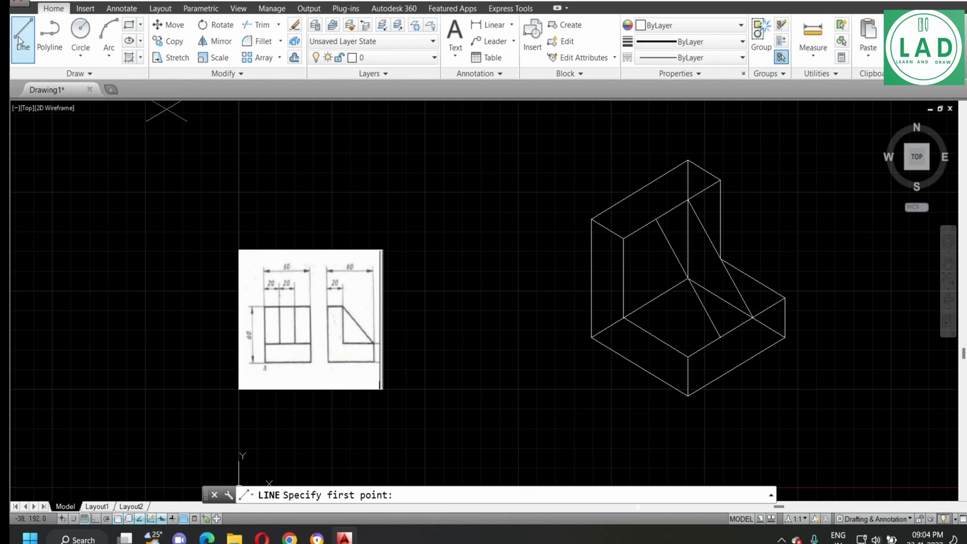
left_click(94, 518)
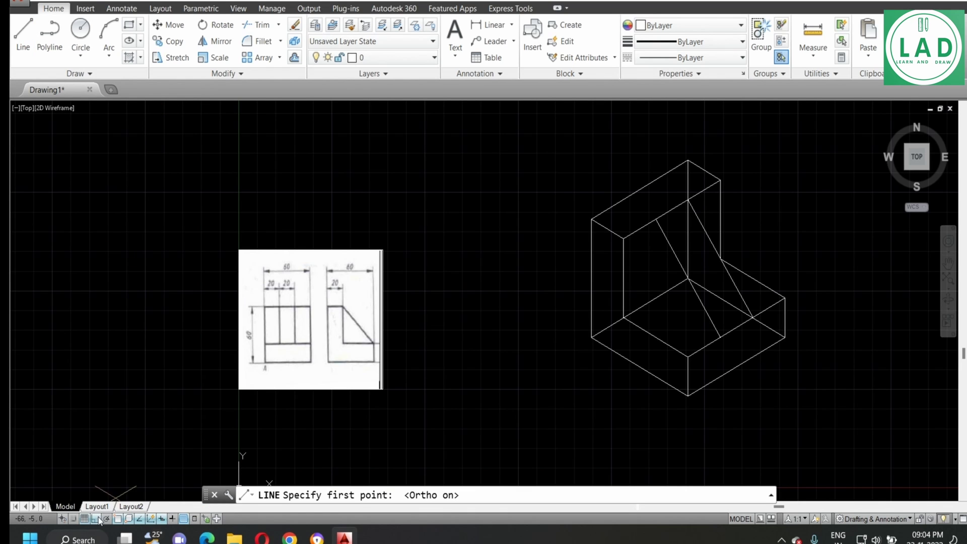
left_click(655, 219)
key("F5")
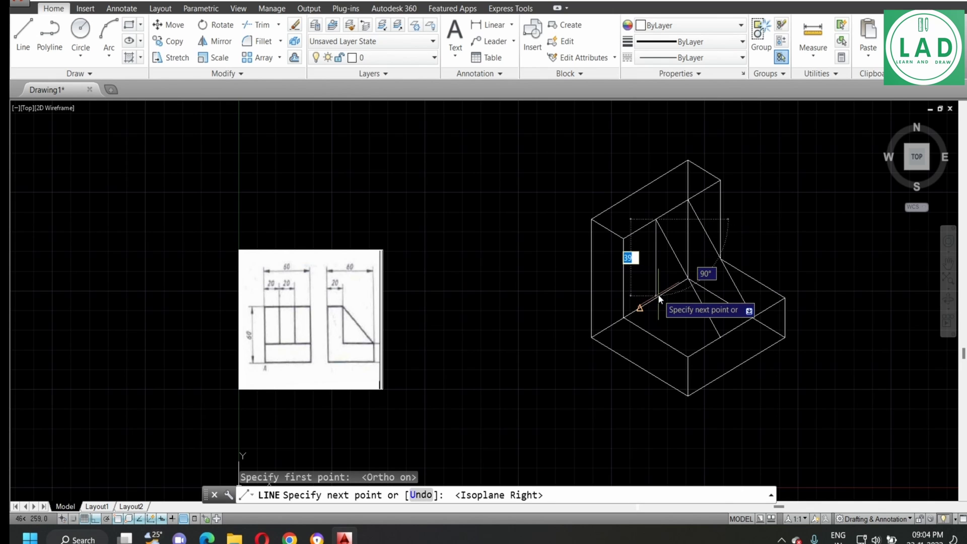
type("40")
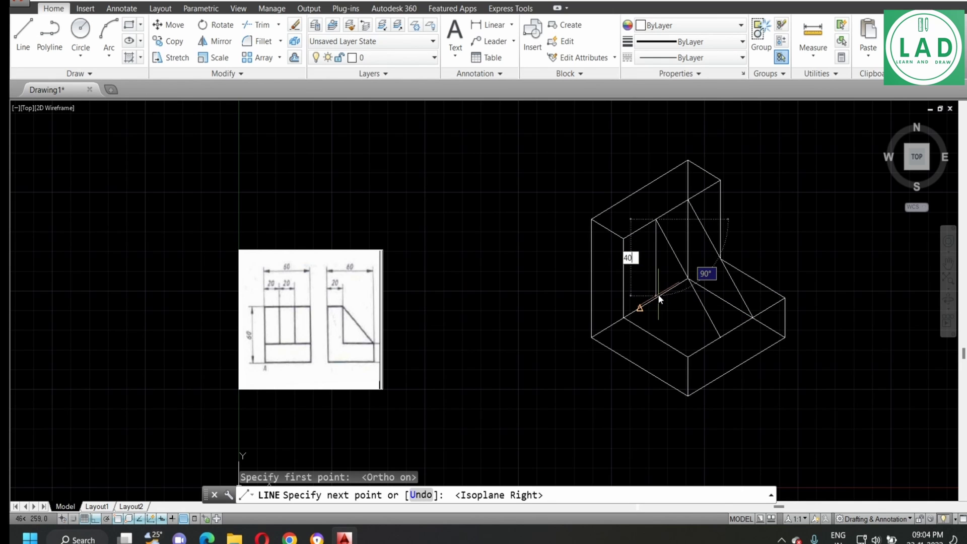
key("Return")
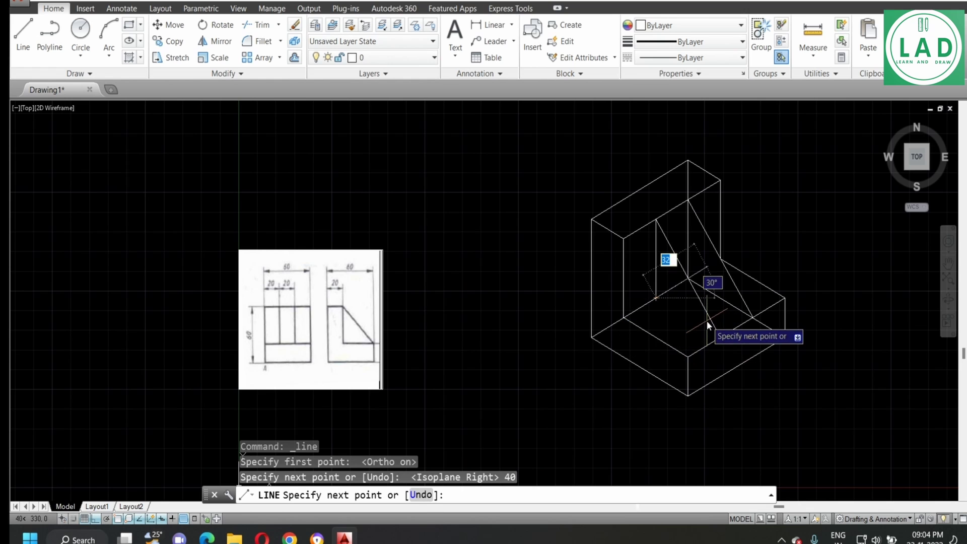
key("F5")
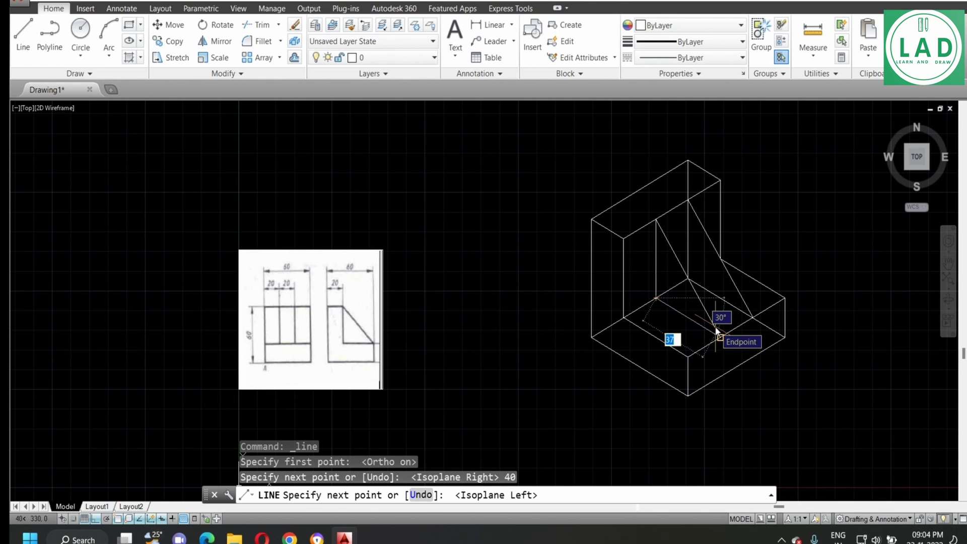
type("40")
key("Return")
key("Return")
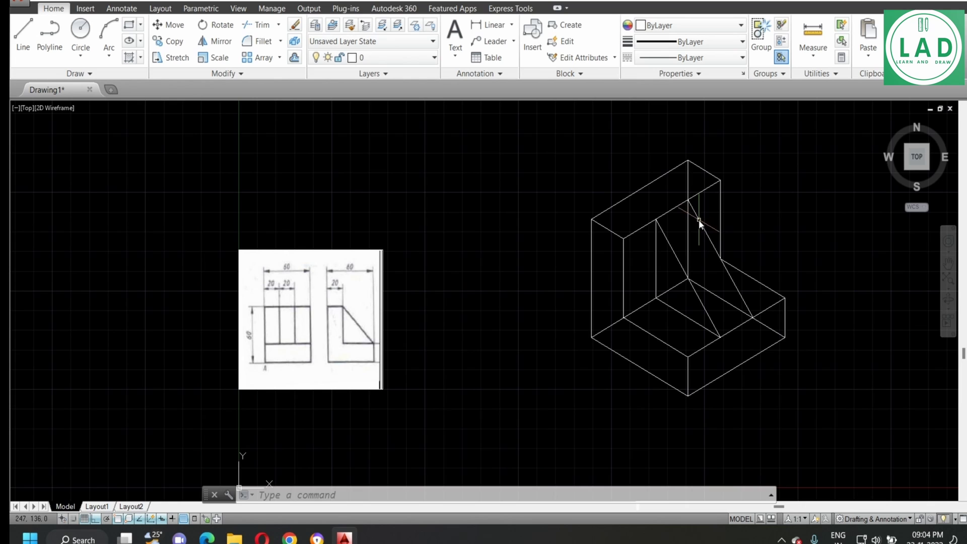
Load the ACAD_ISO02W100 (ISO dash) linetype into the drawing for the block's hidden edges
left_click(688, 186)
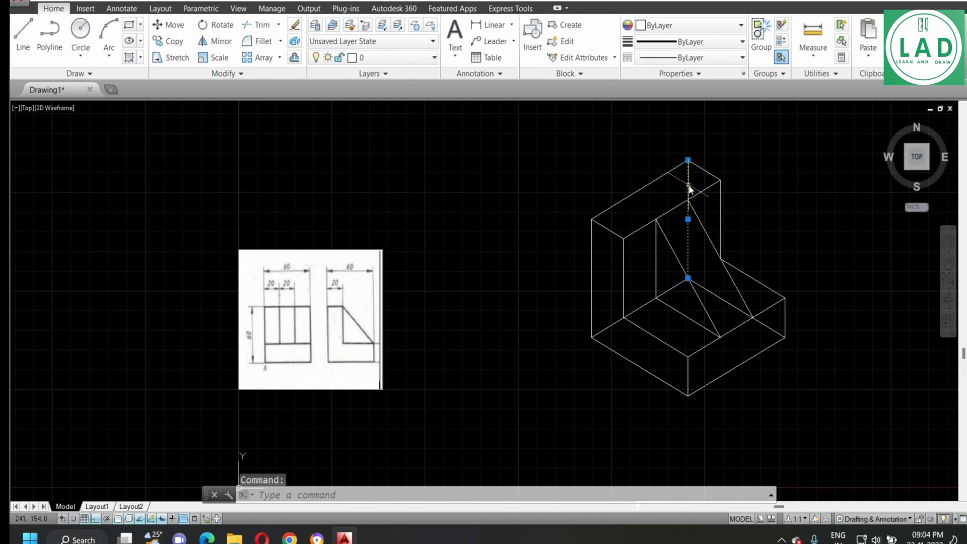
left_click(611, 325)
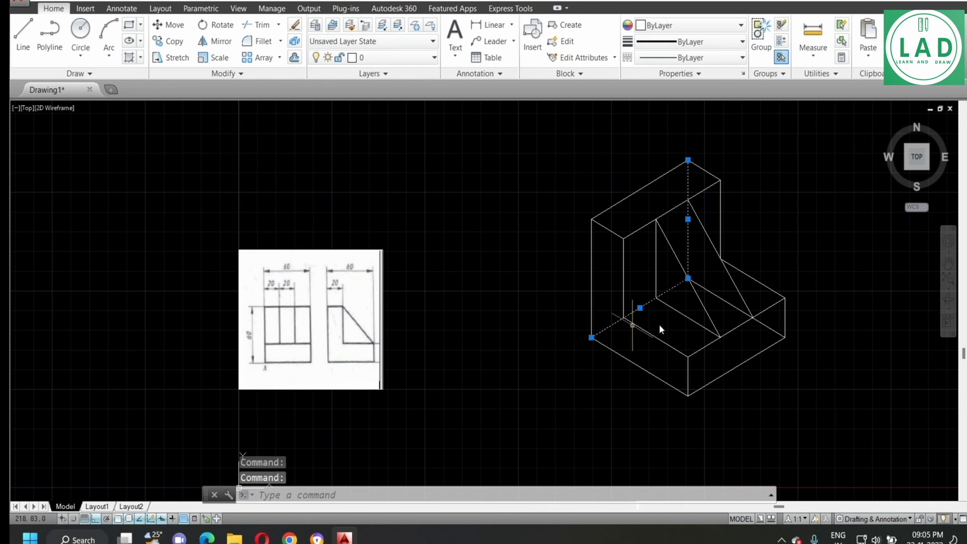
left_click(768, 327)
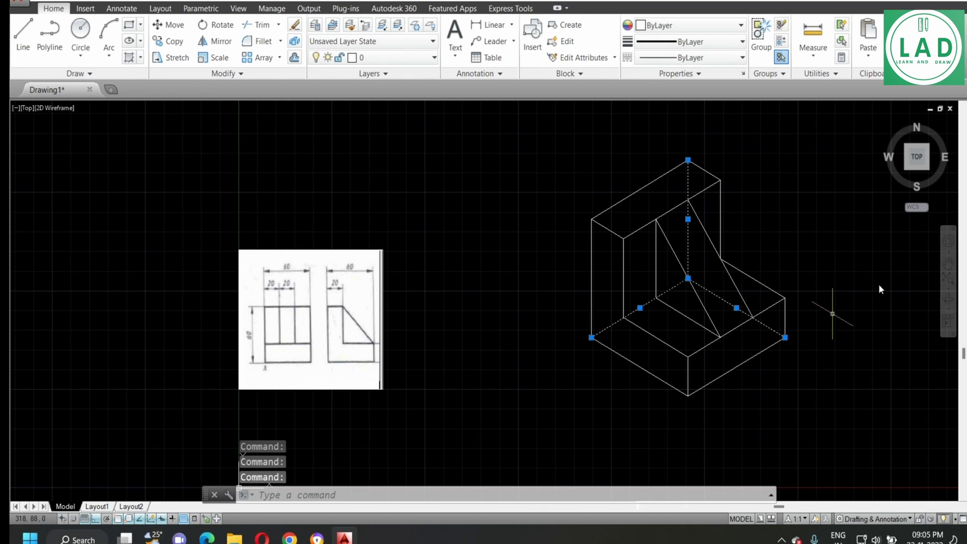
left_click(715, 59)
left_click(675, 122)
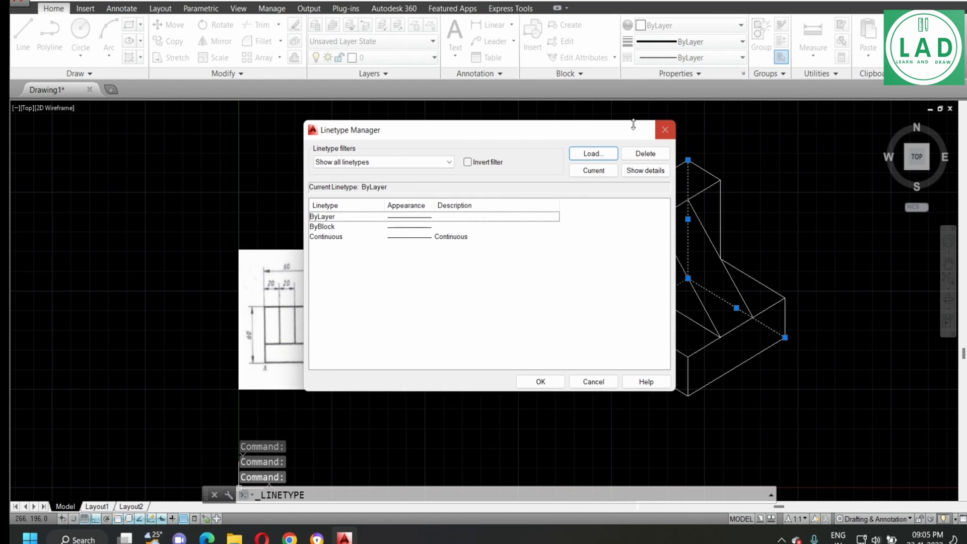
left_click(603, 154)
left_click(433, 235)
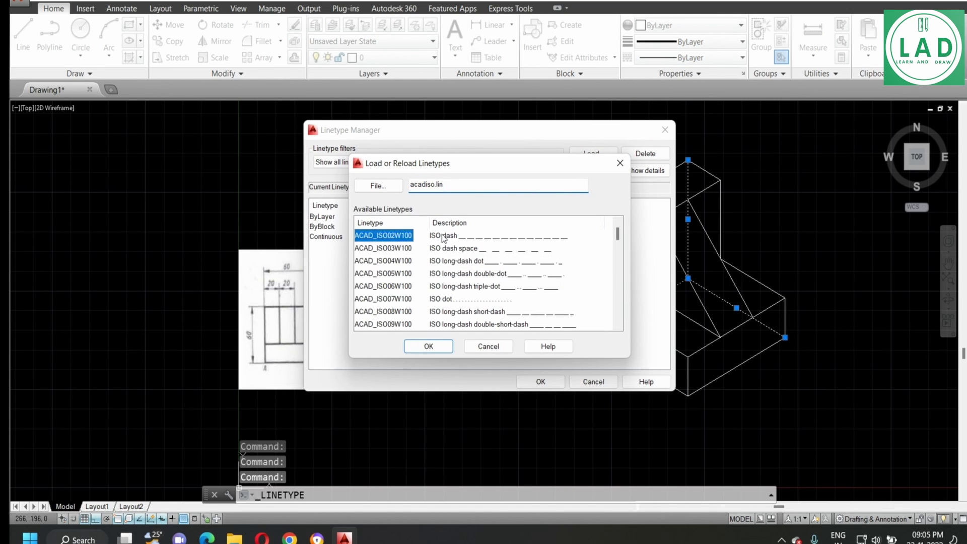
left_click(440, 347)
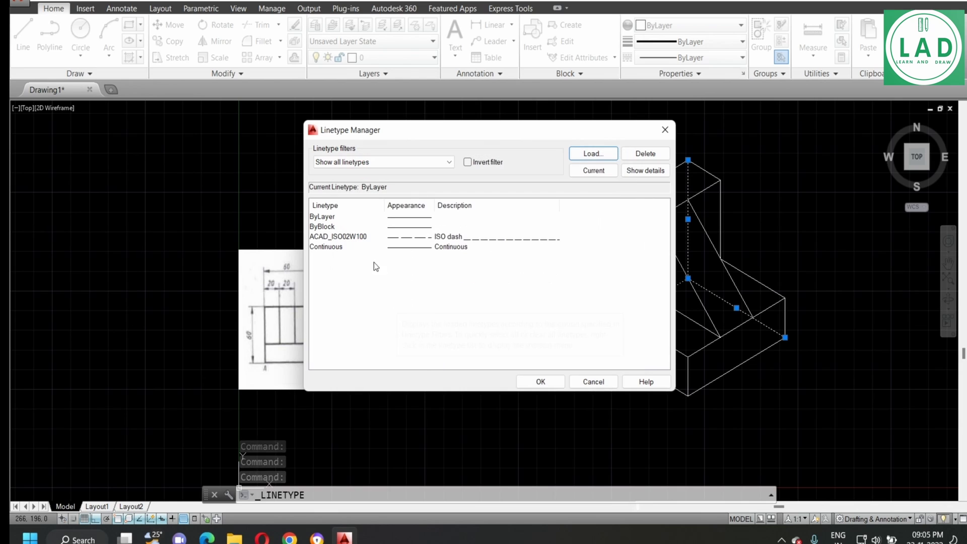
left_click(363, 236)
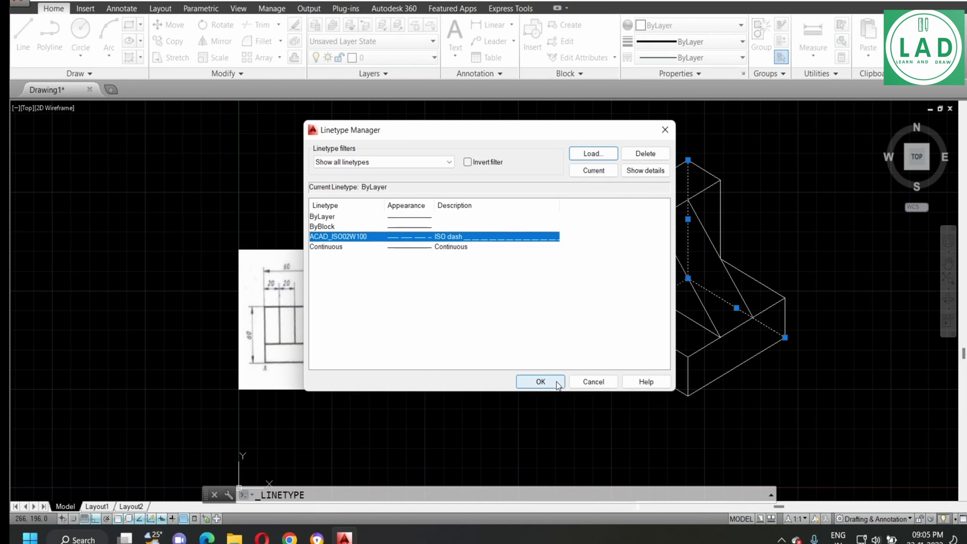
left_click(539, 380)
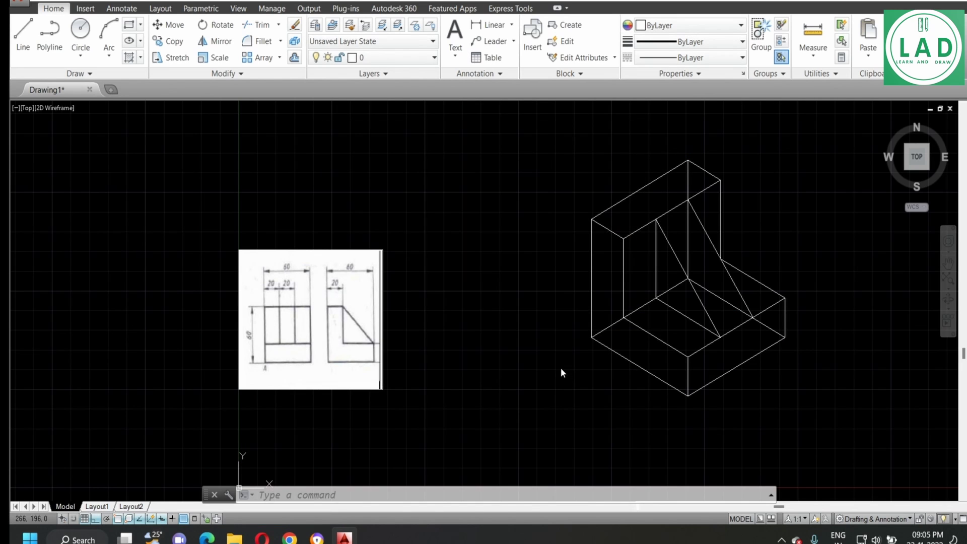
Apply the ACAD_ISO02W100 linetype to the block's three hidden edges meeting at the rear bottom corner
left_click(685, 177)
left_click(717, 296)
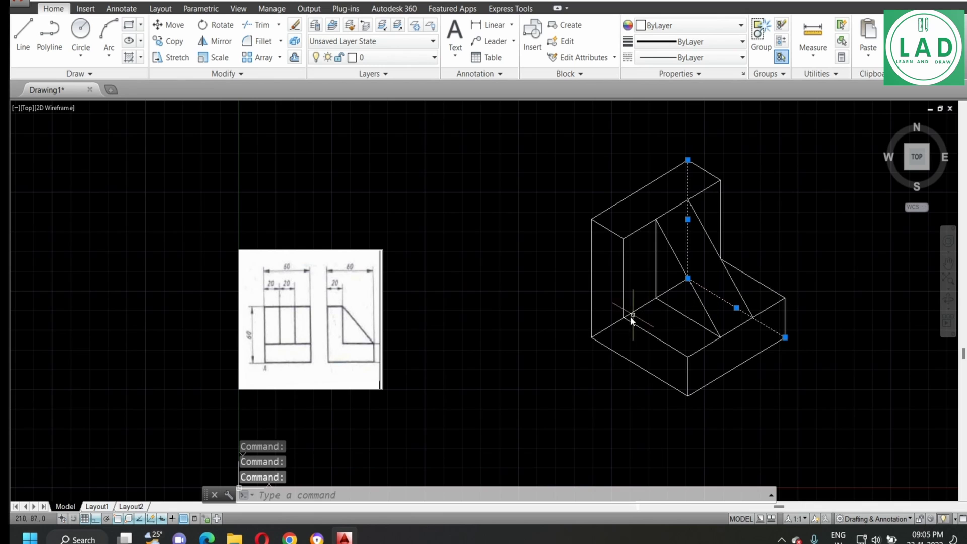
left_click(630, 318)
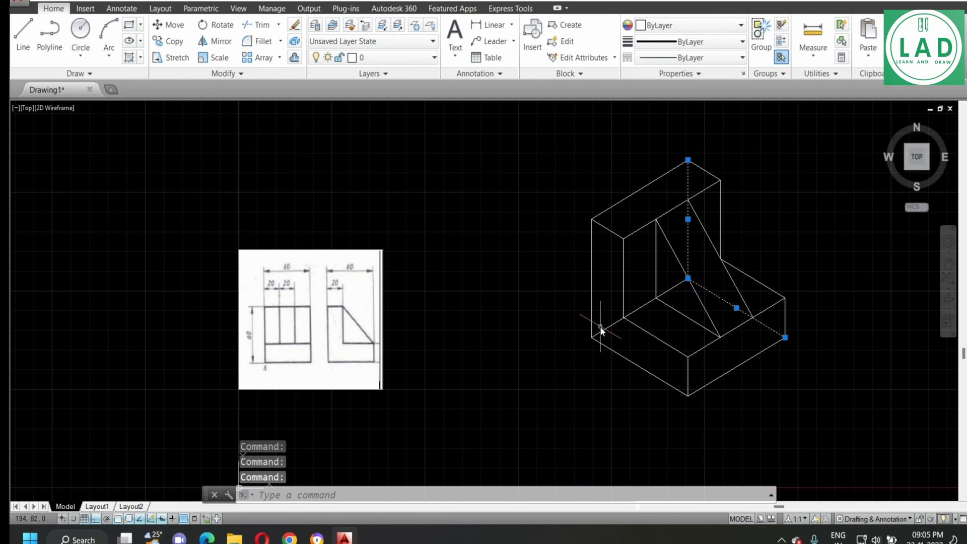
left_click(672, 57)
left_click(675, 101)
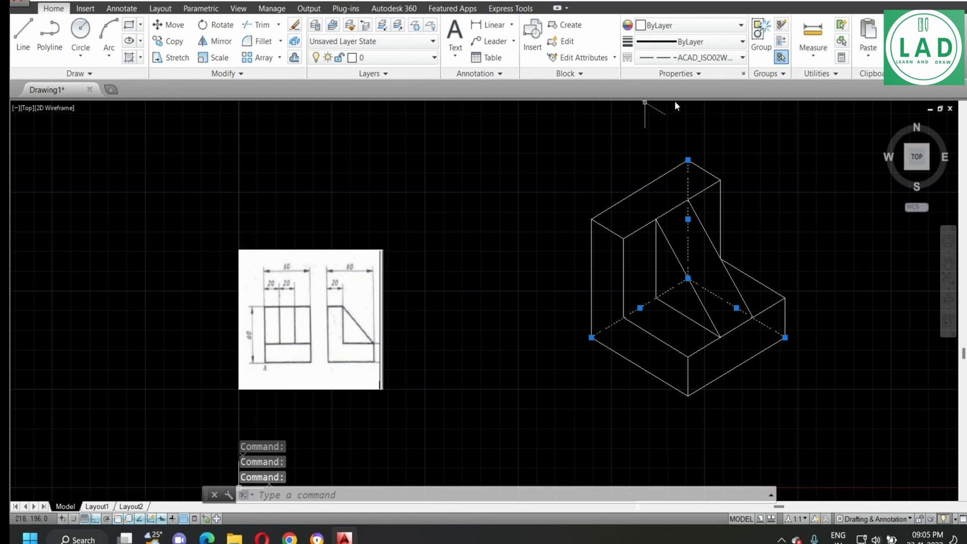
left_click(718, 116)
key("Escape")
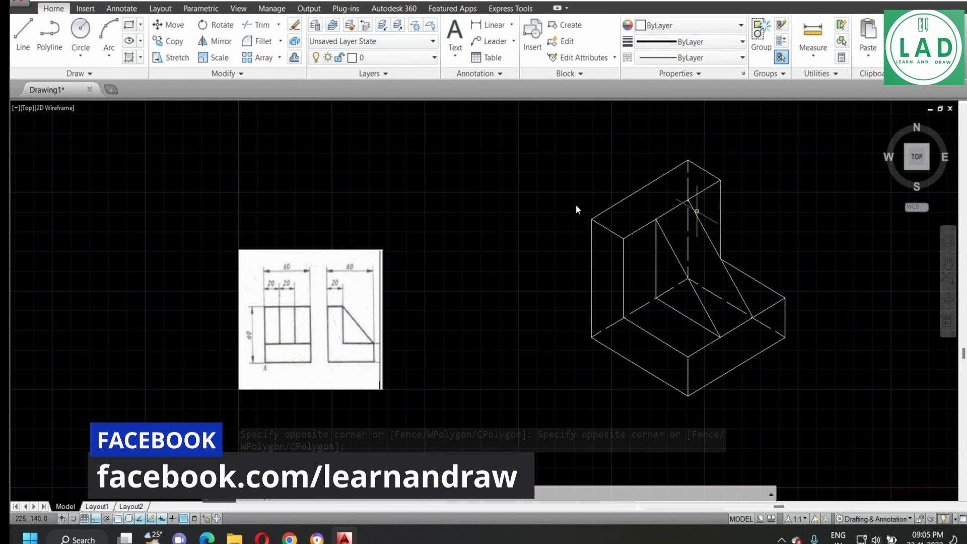
Set the lineweight of all lines in the isometric view to 0.30 mm
left_click(533, 136)
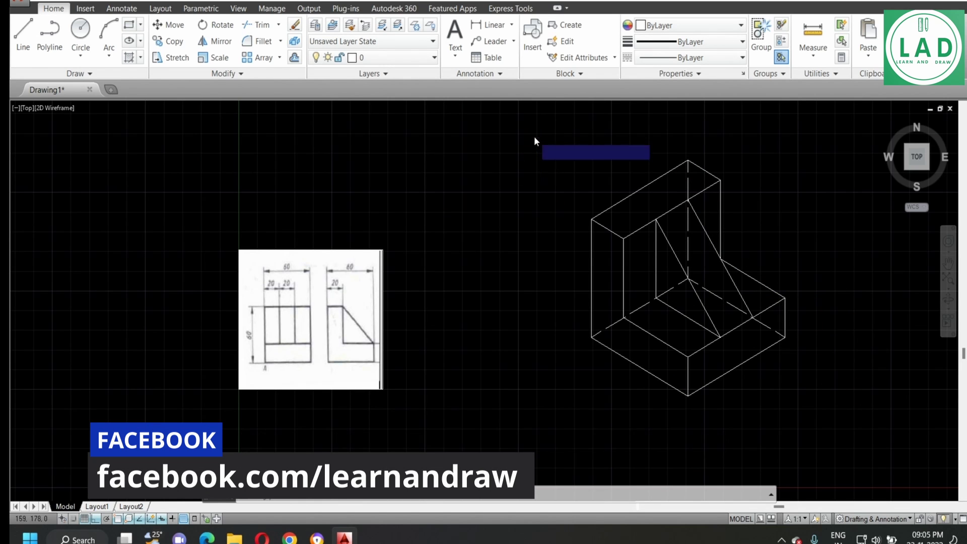
left_click(838, 412)
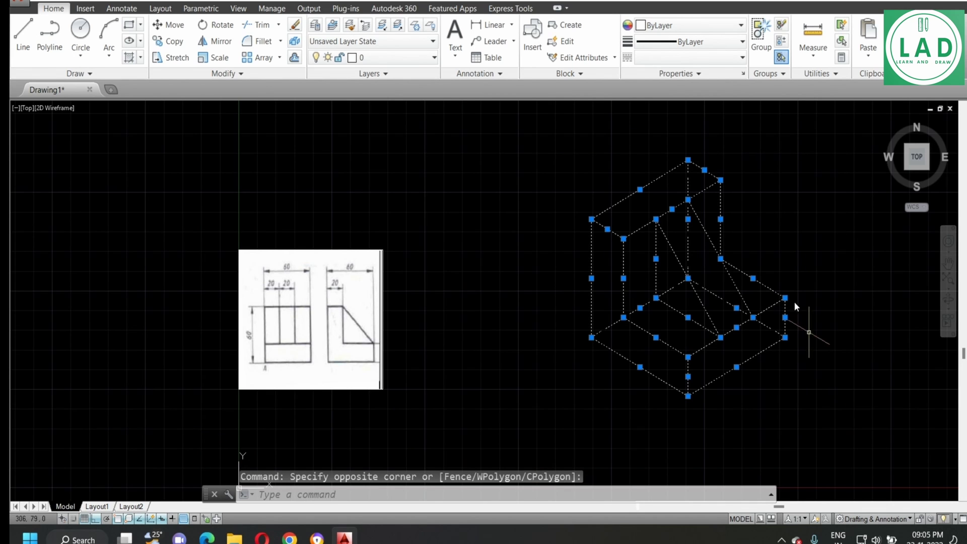
left_click(715, 43)
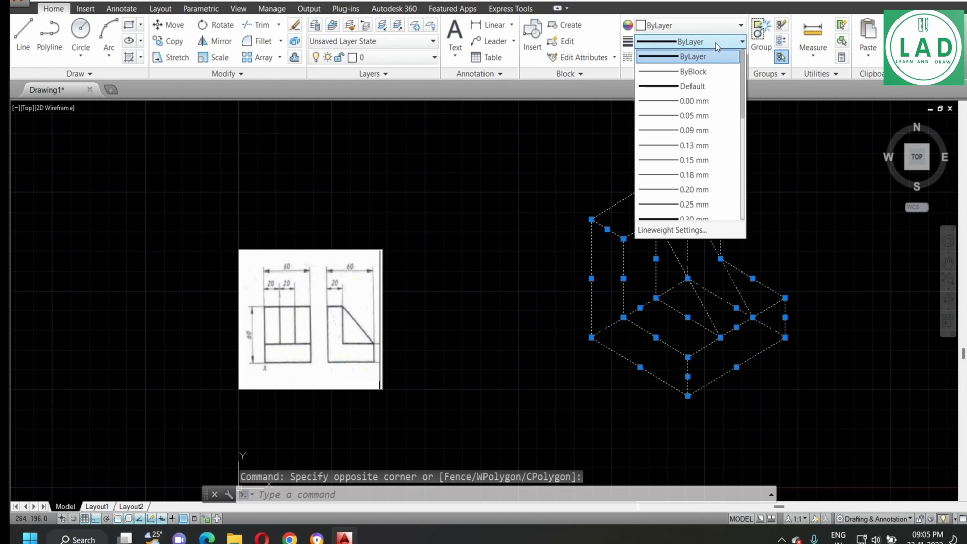
scroll(684, 181, "down", 4)
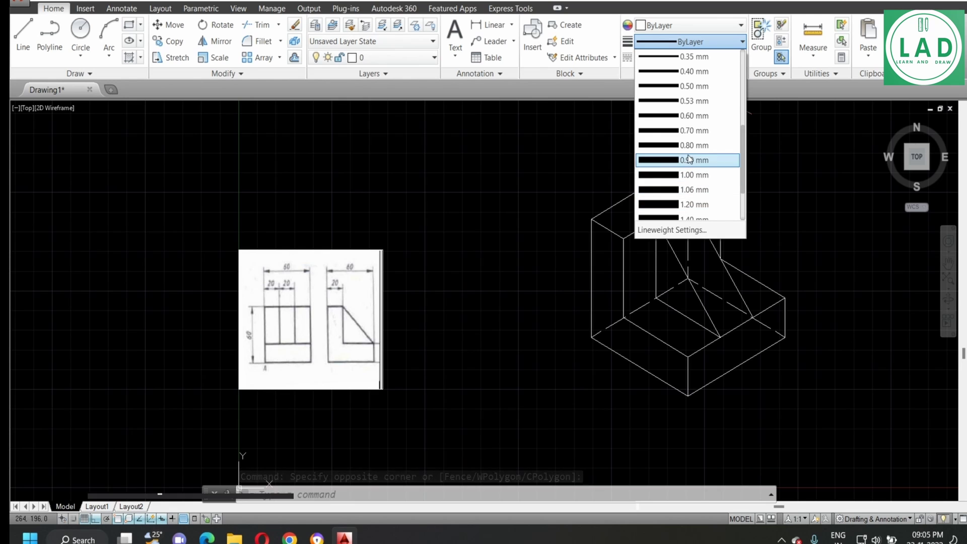
scroll(682, 68, "up", 1)
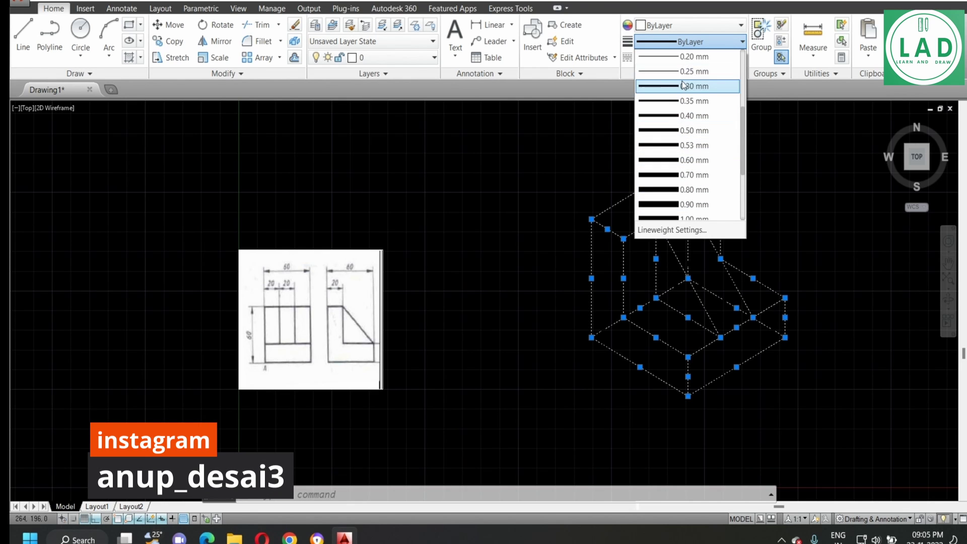
left_click(686, 87)
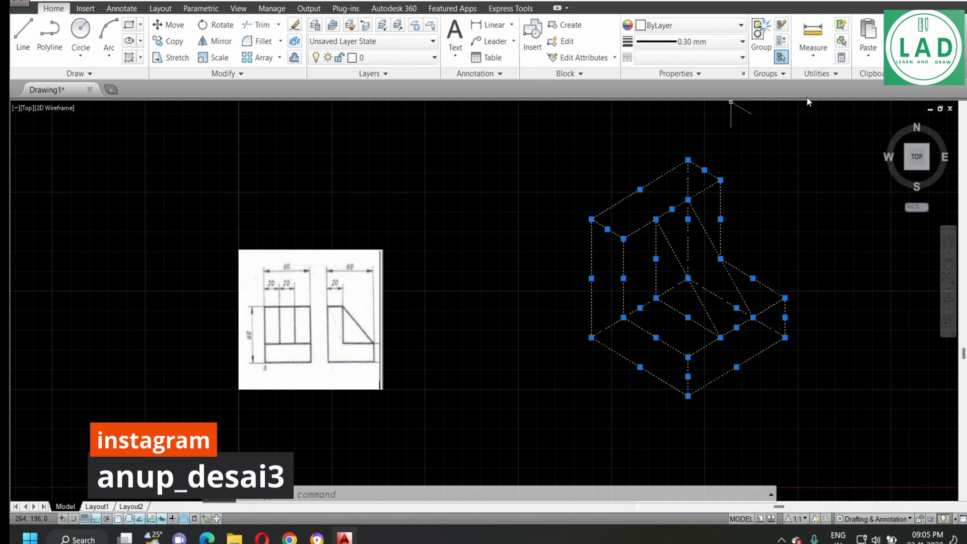
Turn on the lineweight display for the drawing and clear the selection
left_click(491, 279)
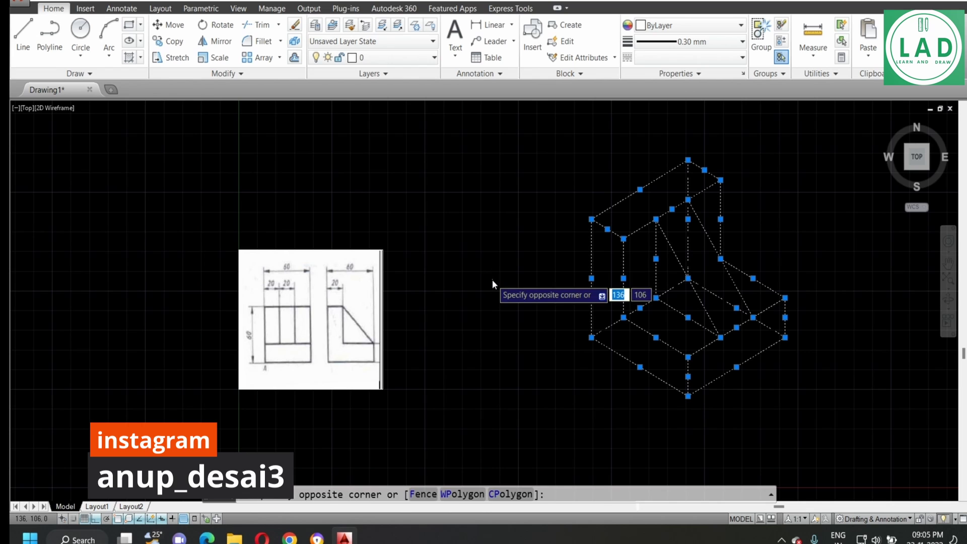
left_click(383, 427)
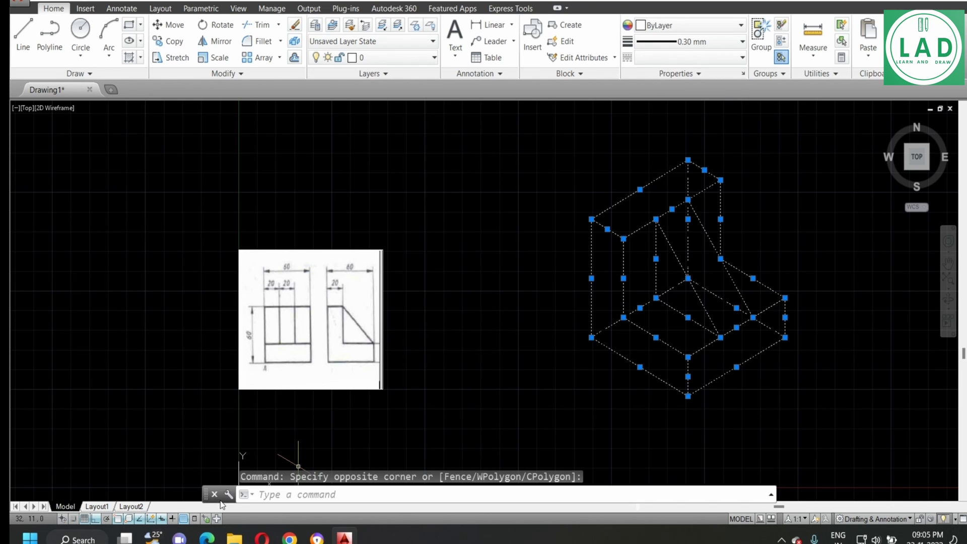
left_click(175, 523)
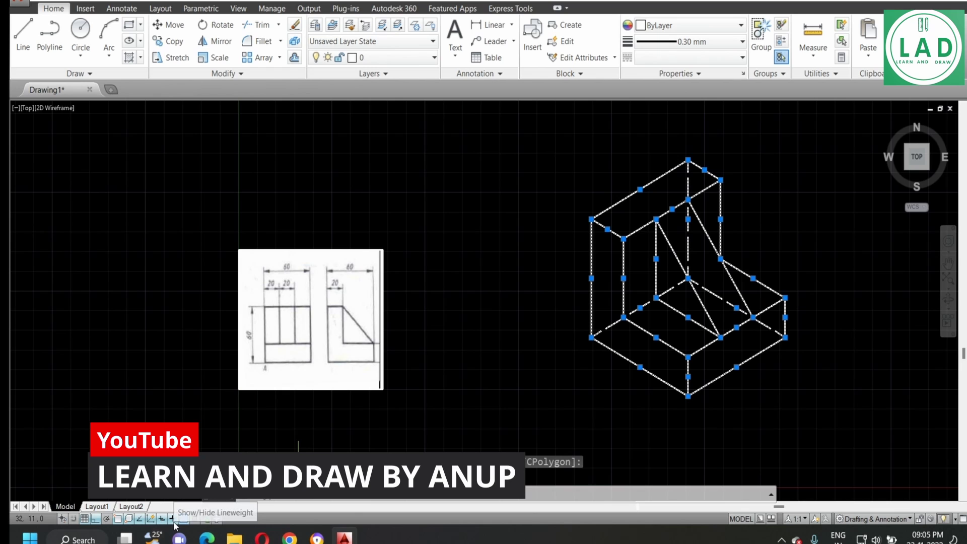
left_click(555, 186)
left_click(563, 152)
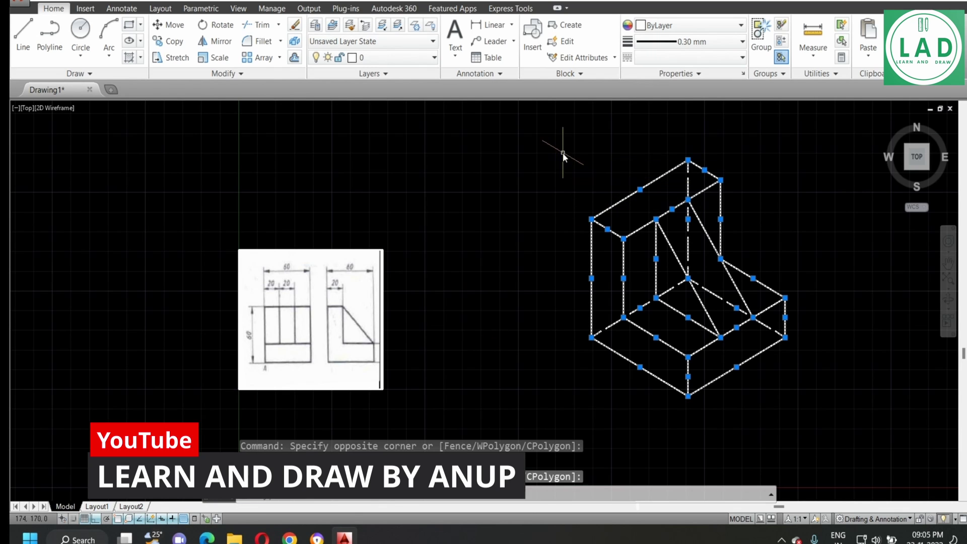
key("Escape")
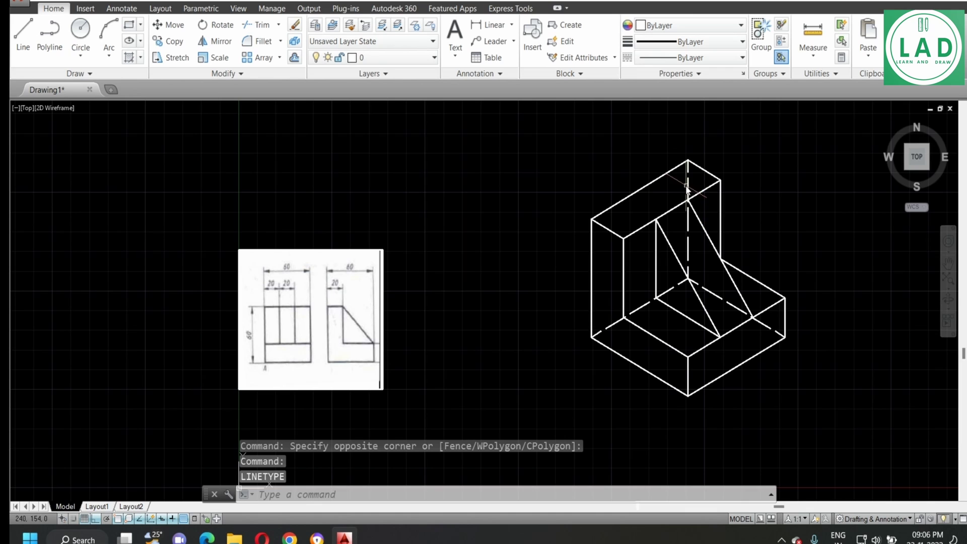
Set the lineweight of the three dashed hidden edges to 0.13 mm and deselect them
left_click(687, 187)
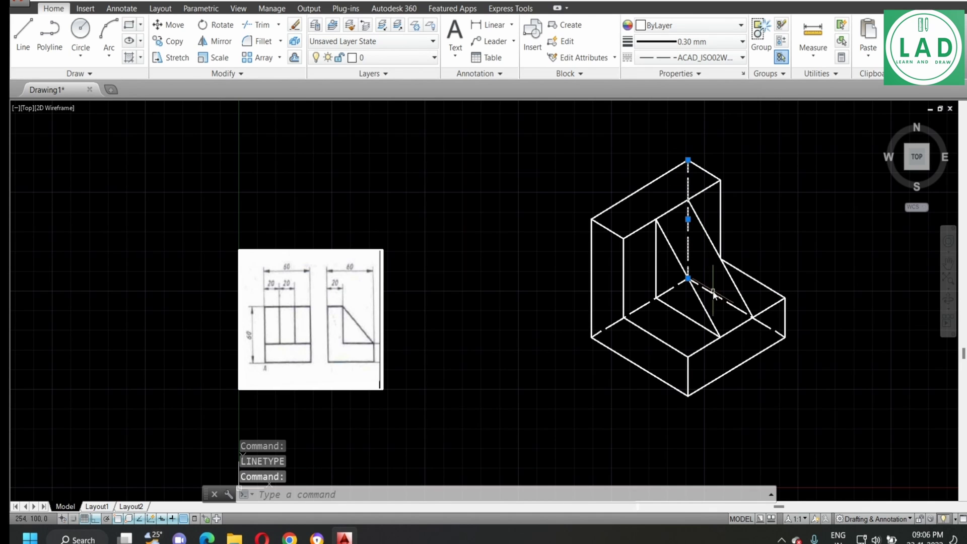
left_click(609, 327)
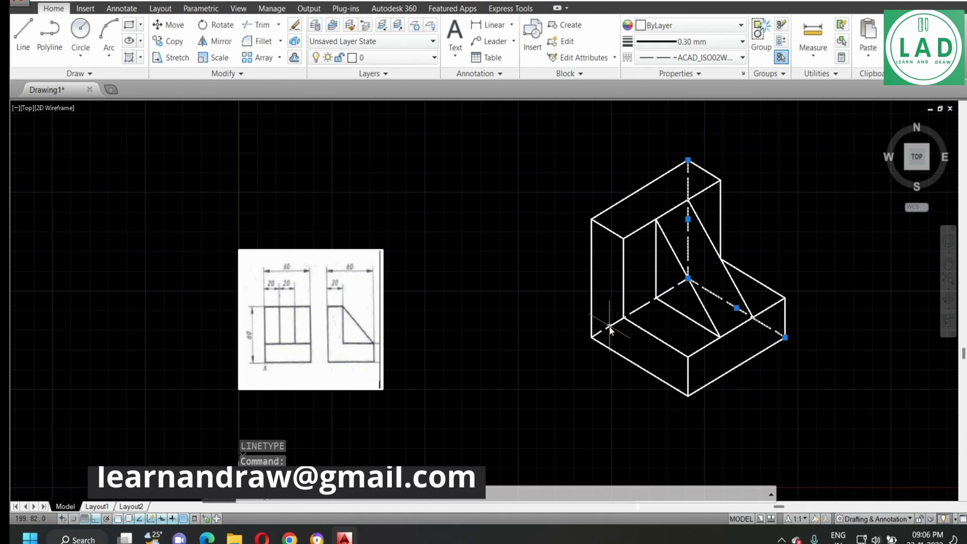
left_click(685, 43)
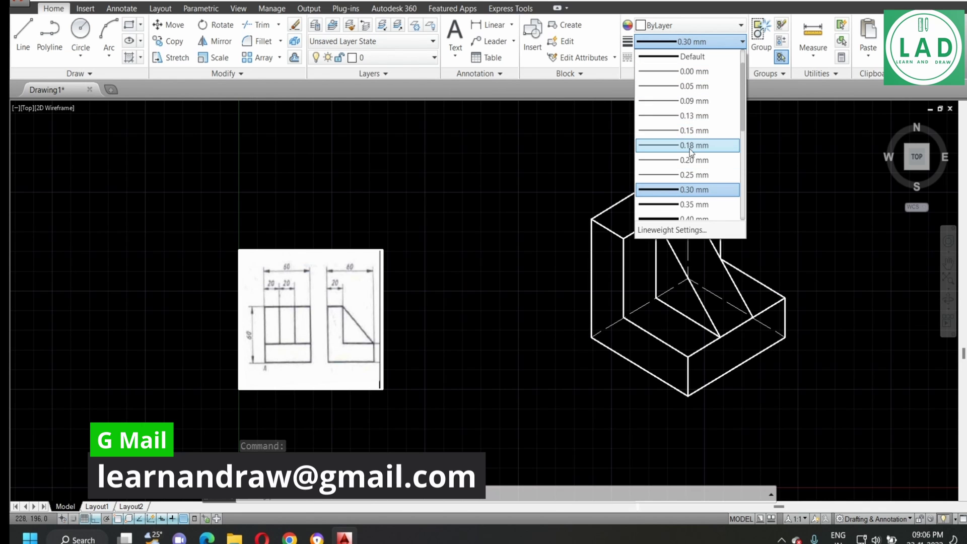
left_click(686, 117)
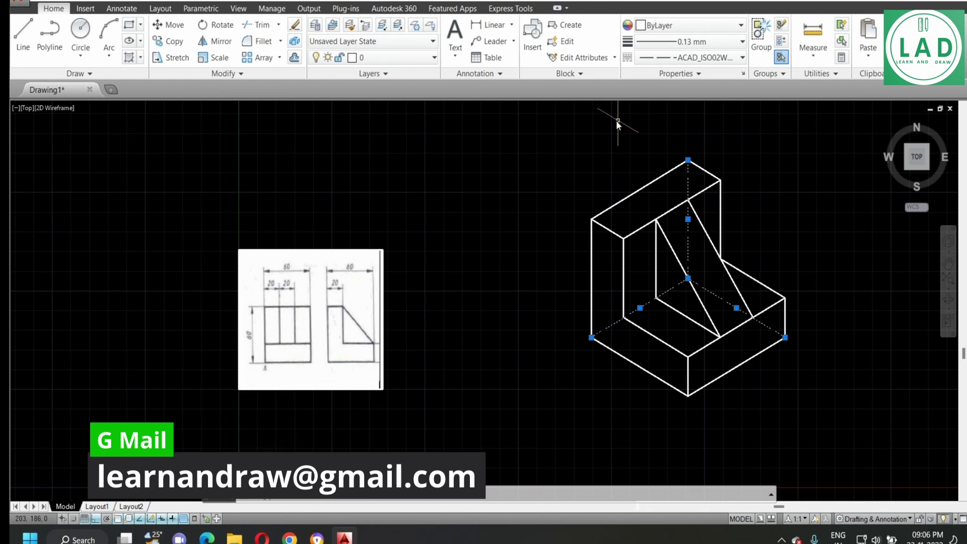
left_click(594, 116)
left_click(842, 133)
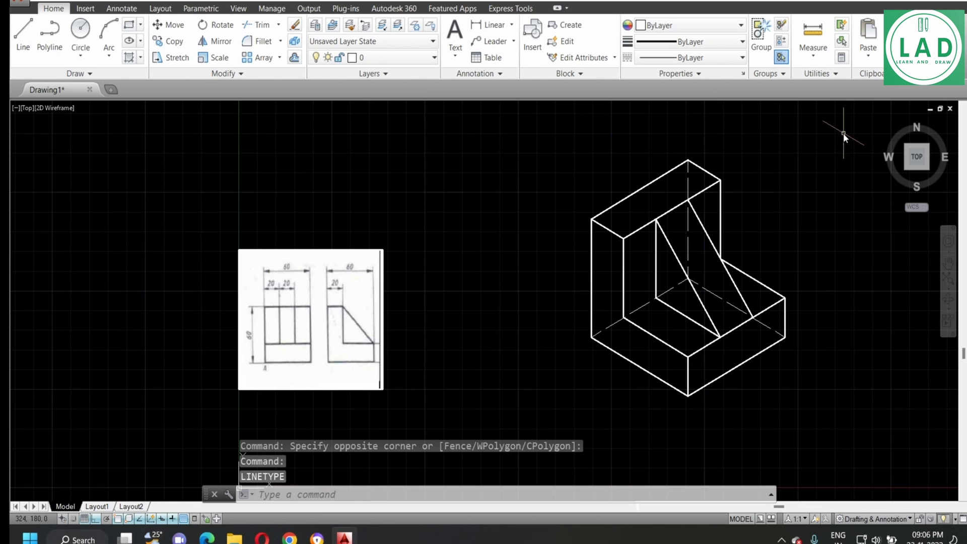